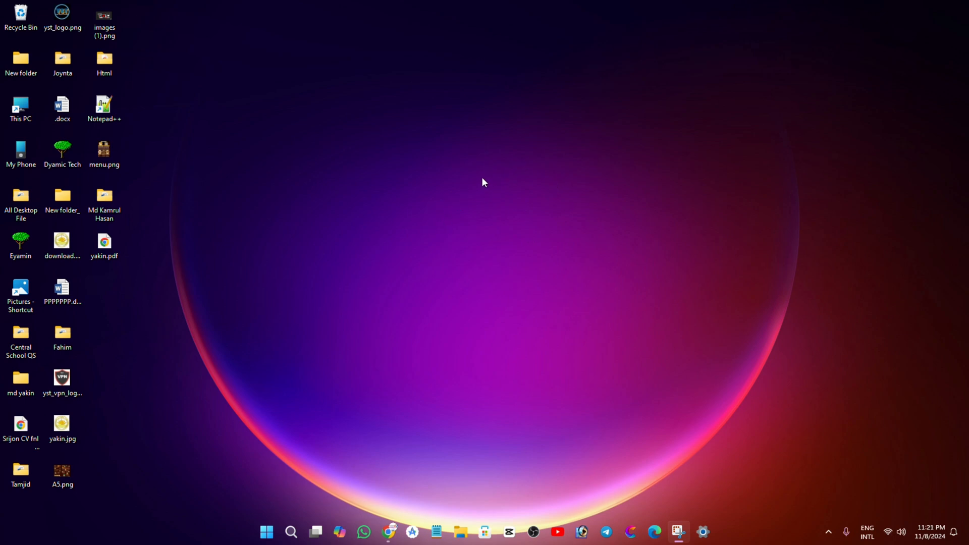
# Create a Word document named Demo on the desktop and open it
pyautogui.rightClick(482, 179)
pyautogui.moveTo(534, 284)
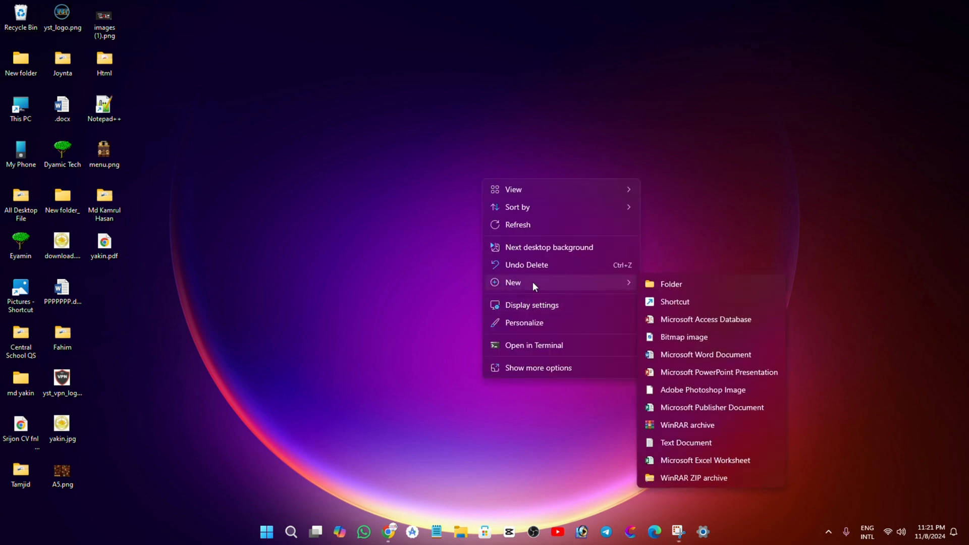
pyautogui.click(702, 354)
pyautogui.press('BackSpace')
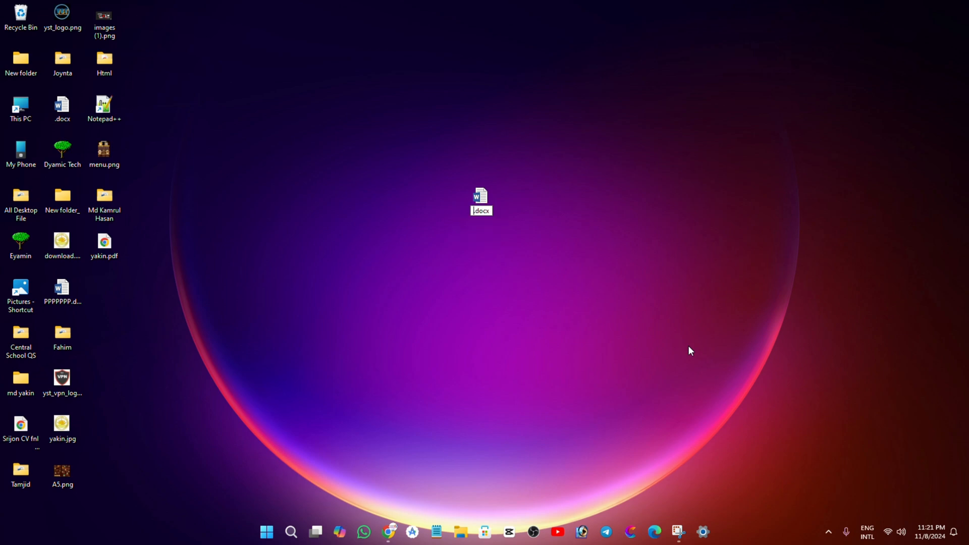
pyautogui.write('Demo')
pyautogui.doubleClick(499, 195)
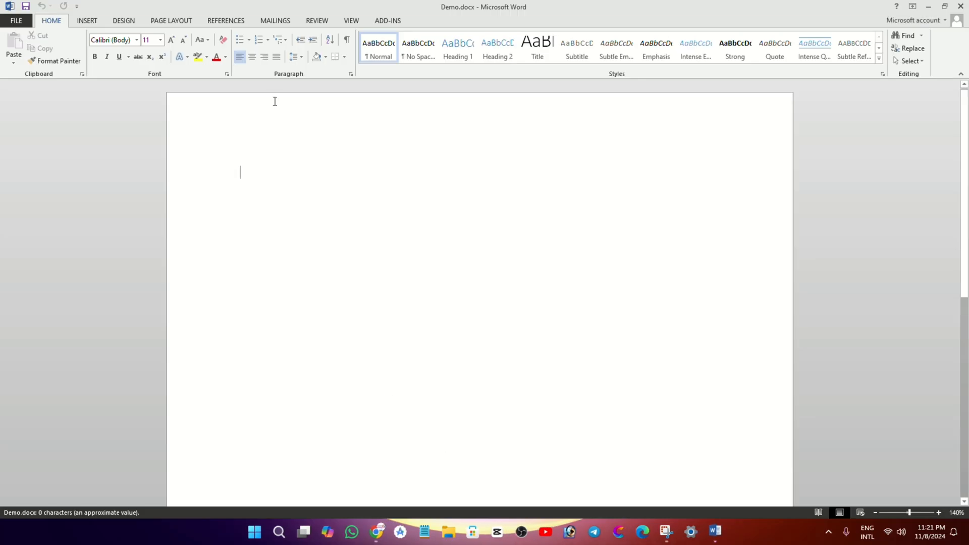
pyautogui.click(616, 138)
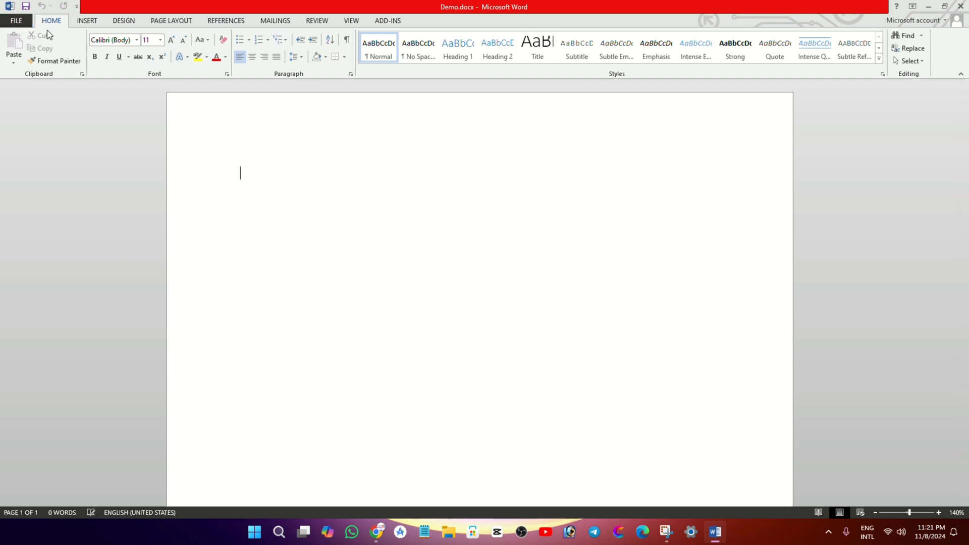
# Set the Demo document's page margins to Narrow
pyautogui.click(161, 21)
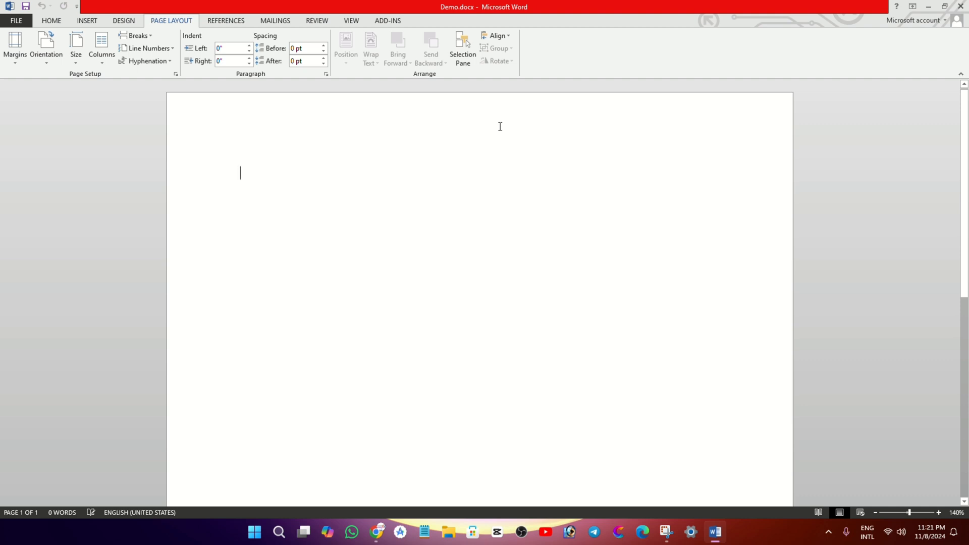
pyautogui.click(16, 48)
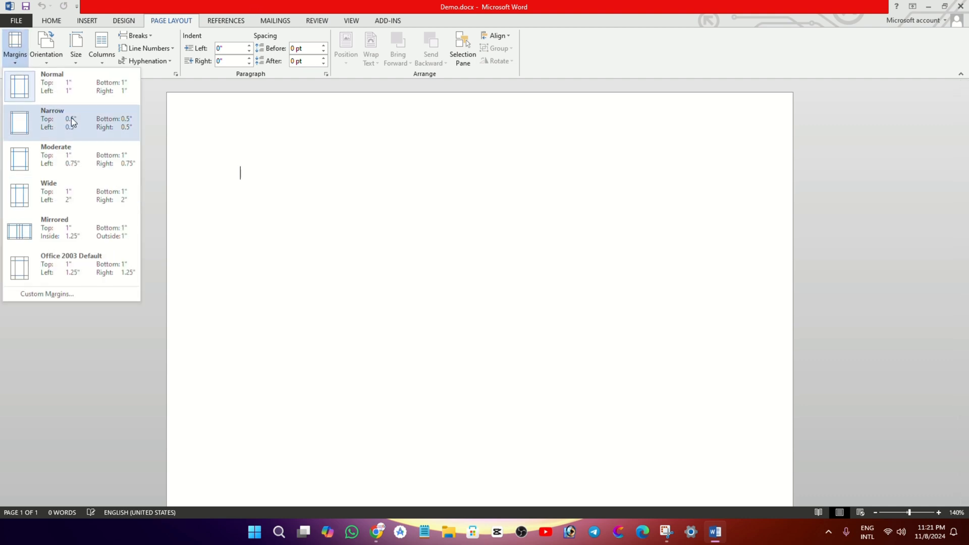
pyautogui.click(41, 123)
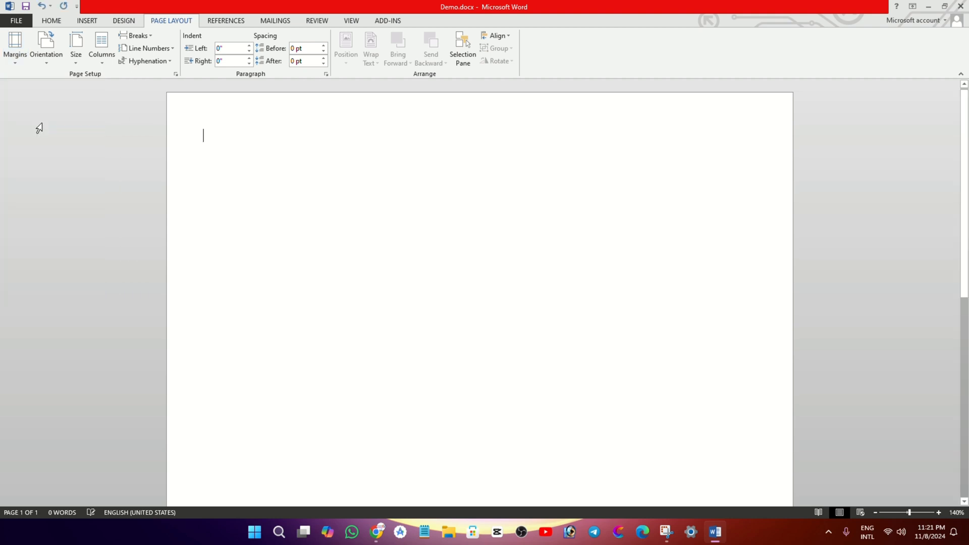
# Switch the page orientation to Landscape and back to Portrait
pyautogui.click(46, 50)
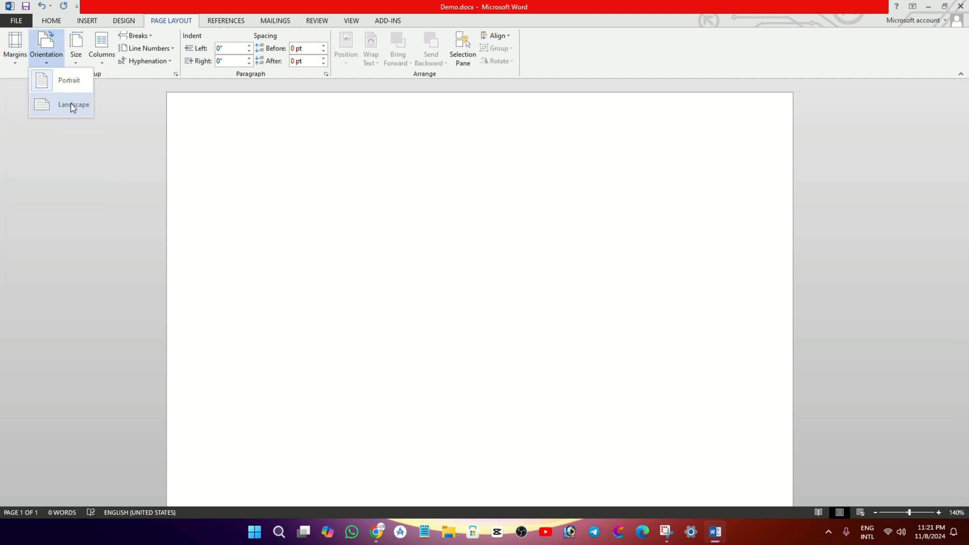
pyautogui.click(58, 101)
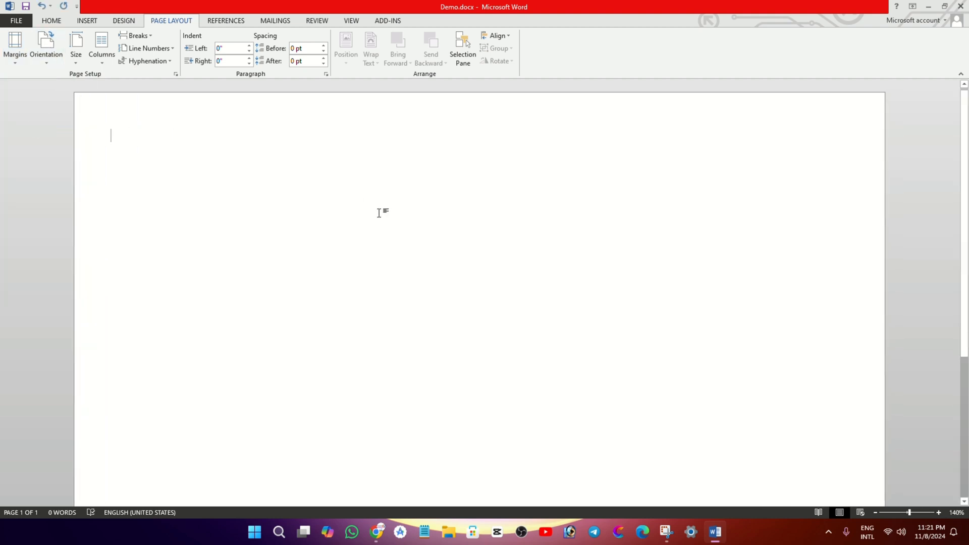
pyautogui.keyDown('ctrl'); pyautogui.scroll(-10, 379, 213); pyautogui.keyUp('ctrl')
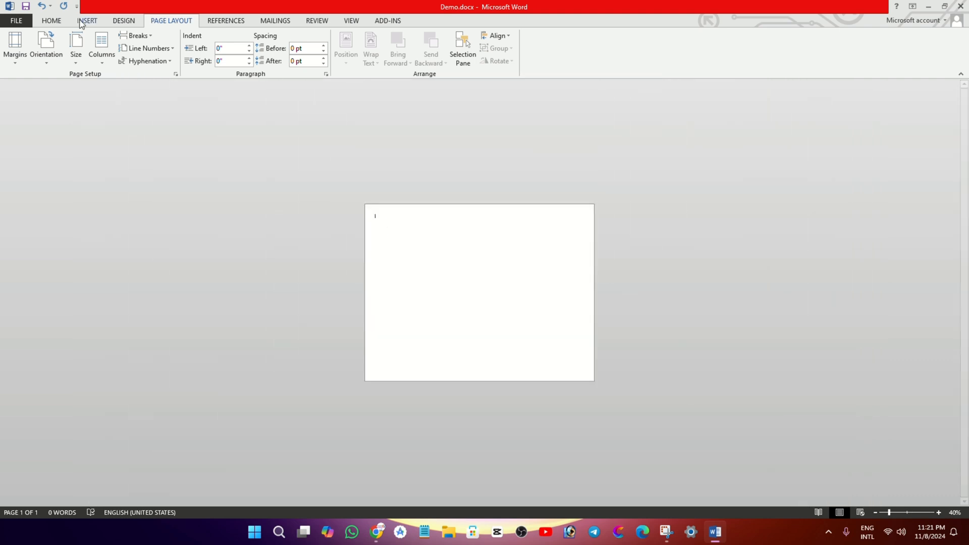
pyautogui.click(61, 60)
pyautogui.click(80, 87)
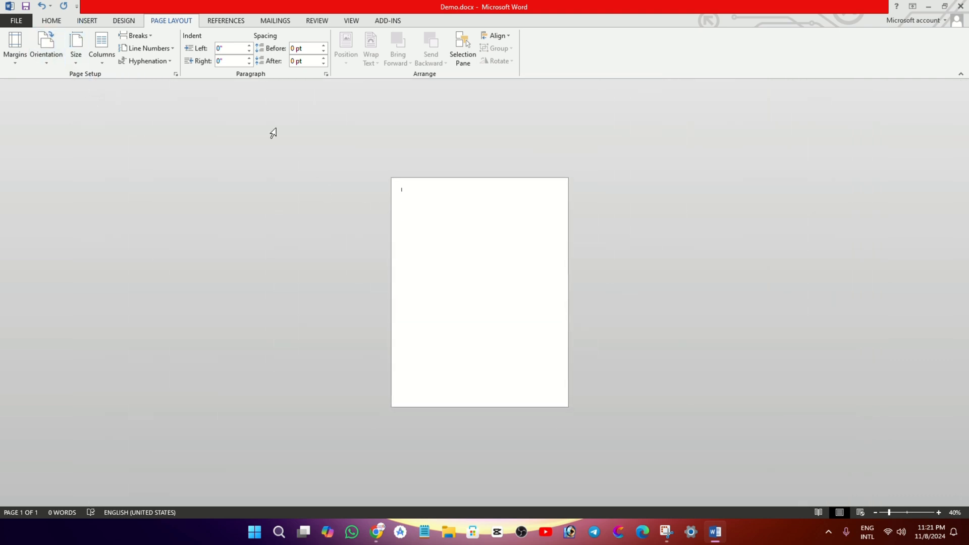
# Set the paper size to A4 and the page layout to one column
pyautogui.click(75, 55)
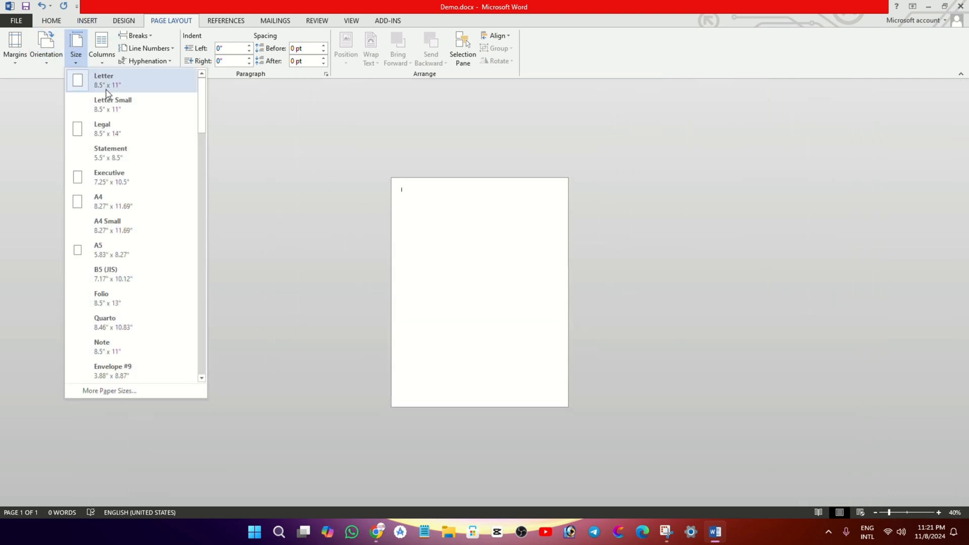
pyautogui.click(125, 206)
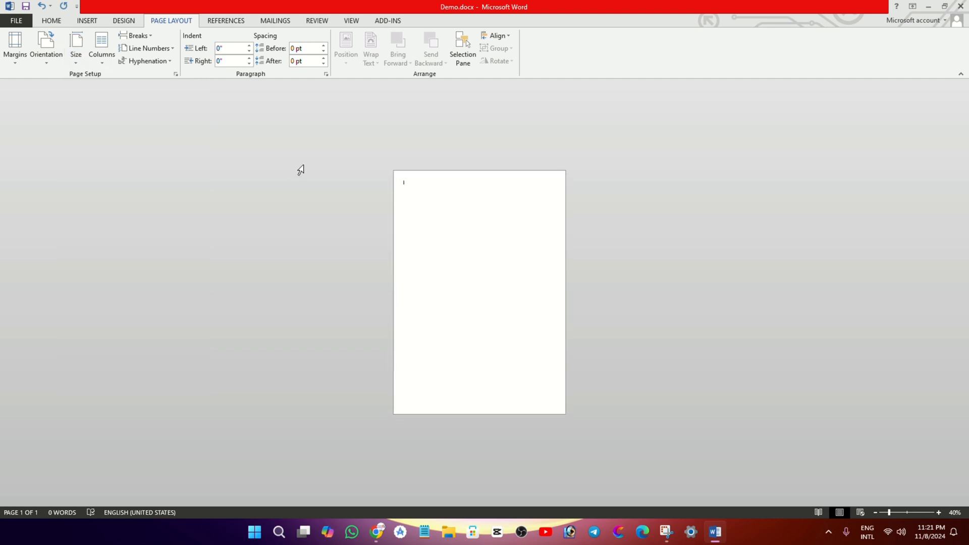
pyautogui.click(97, 57)
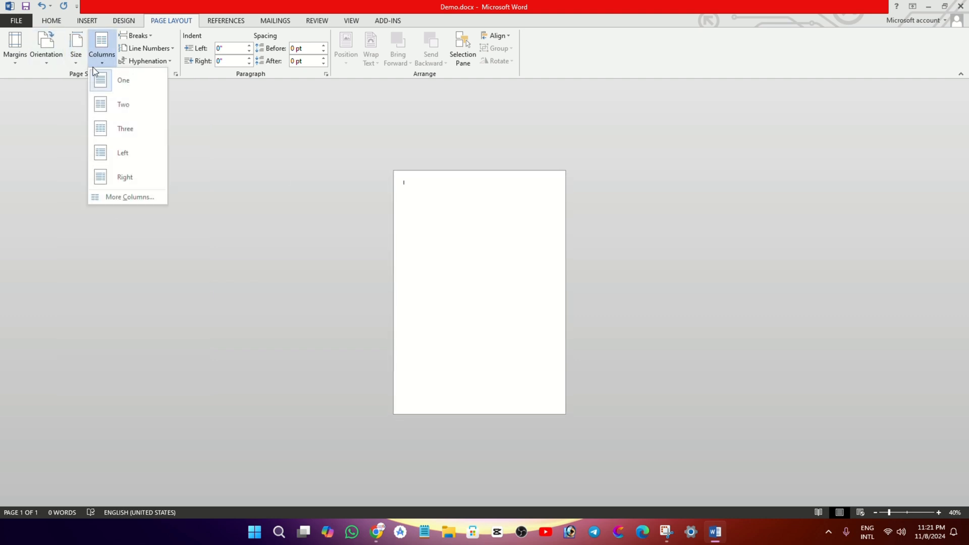
pyautogui.click(119, 89)
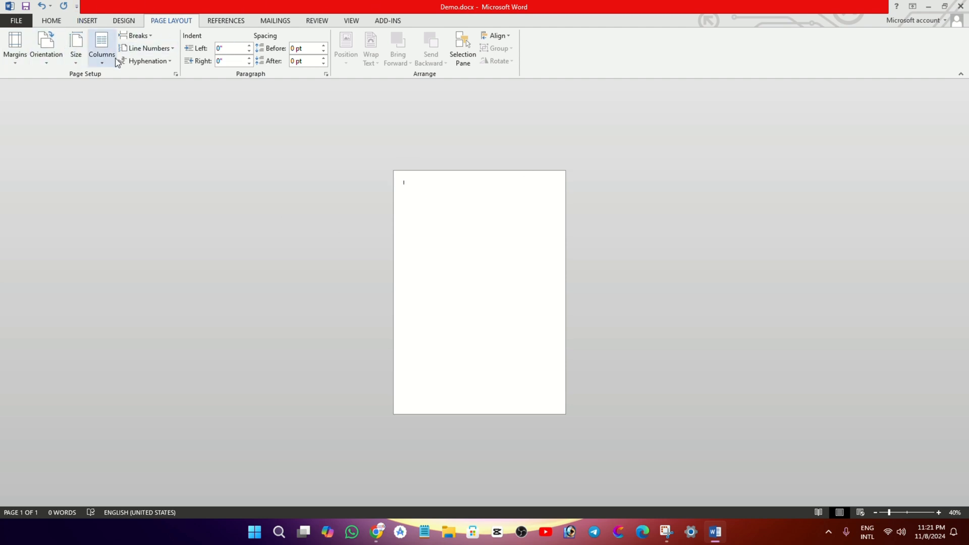
# Switch to Chrome, copy ChatGPT's paragraph about Bangladesh, and return to the Word document
pyautogui.click(55, 22)
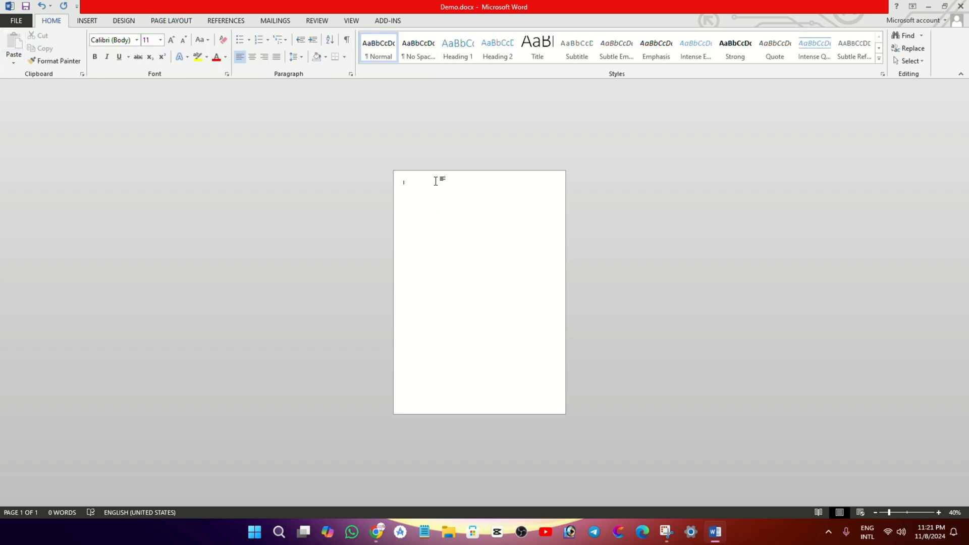
pyautogui.click(385, 532)
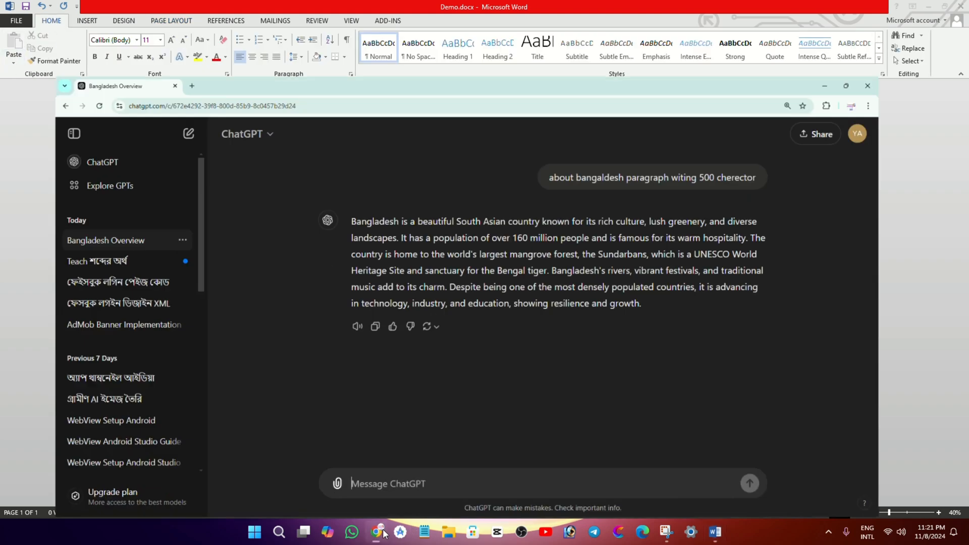
pyautogui.click(376, 294)
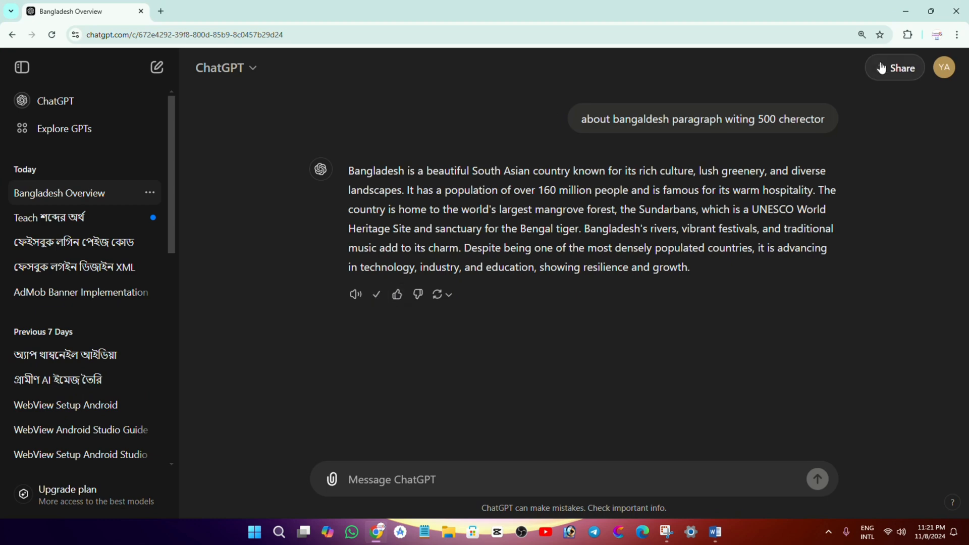
pyautogui.click(906, 11)
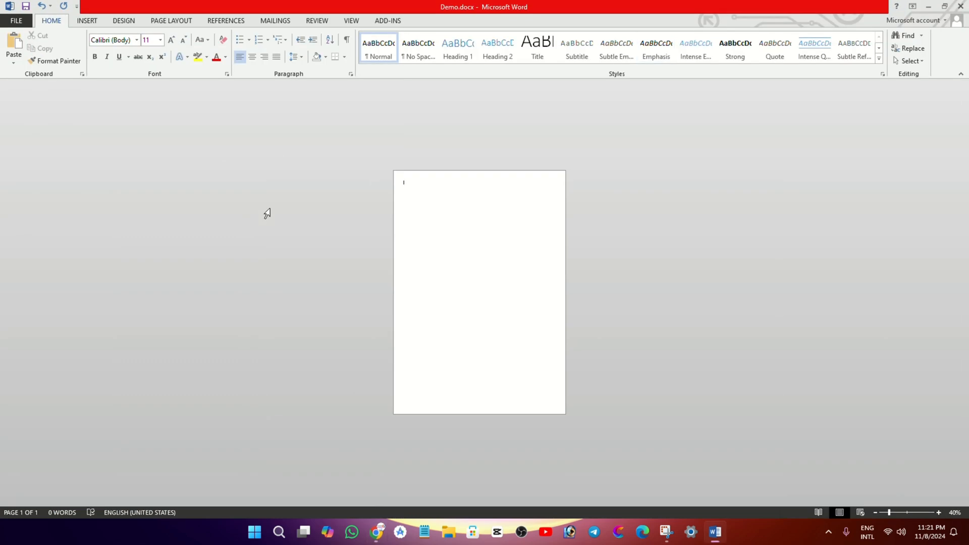
# Paste the copied Bangladesh paragraph at the start of the blank page as text only
pyautogui.rightClick(458, 193)
pyautogui.click(422, 232)
pyautogui.keyDown('ctrl'); pyautogui.scroll(7, 422, 232); pyautogui.keyUp('ctrl')
pyautogui.rightClick(364, 170)
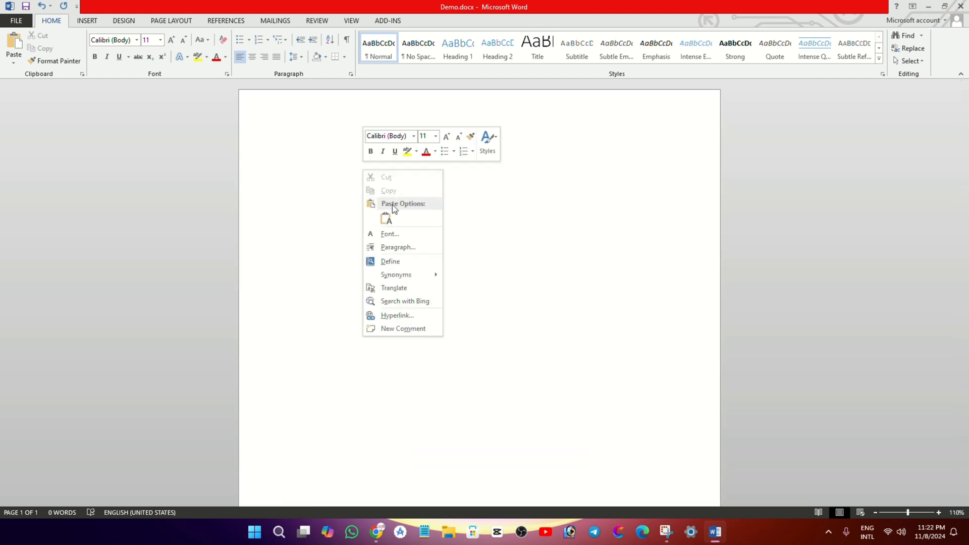
pyautogui.click(386, 219)
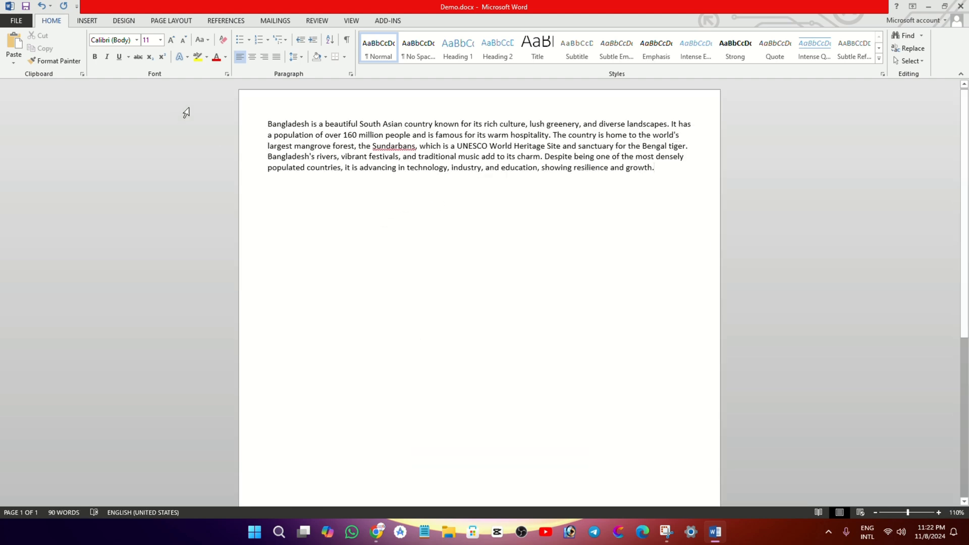
# Cut the whole Bangladesh paragraph and paste it back a few lines lower on the page
pyautogui.moveTo(677, 174); pyautogui.dragTo(232, 110)
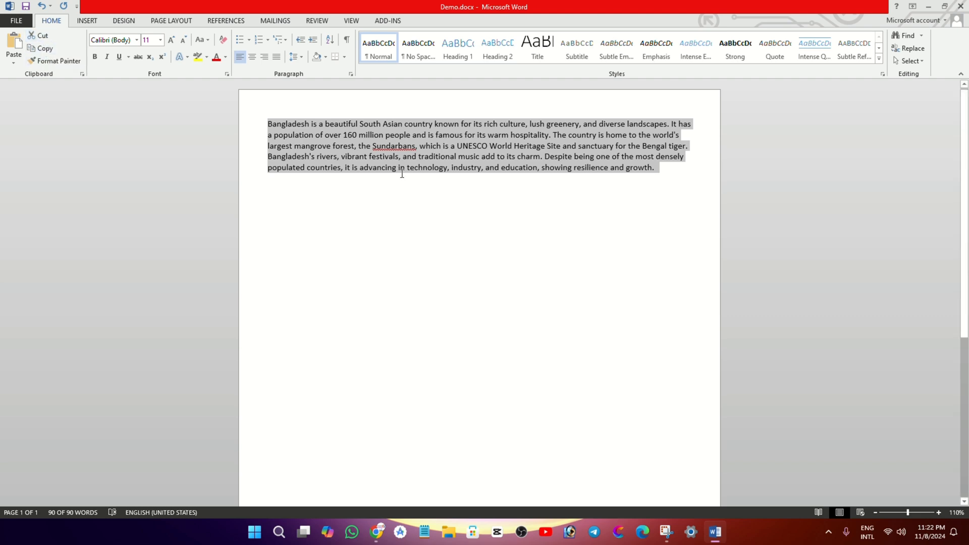
pyautogui.click(387, 337)
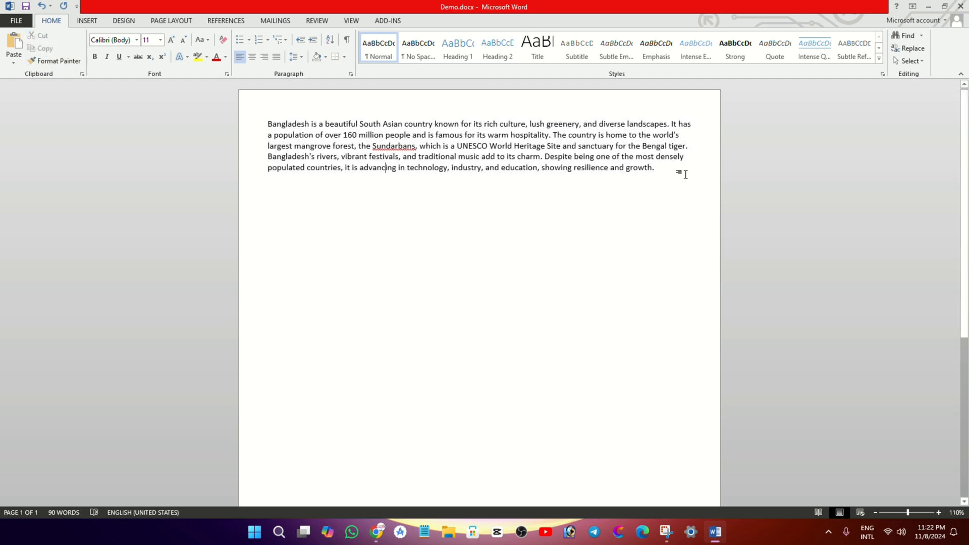
pyautogui.moveTo(674, 171); pyautogui.dragTo(243, 121)
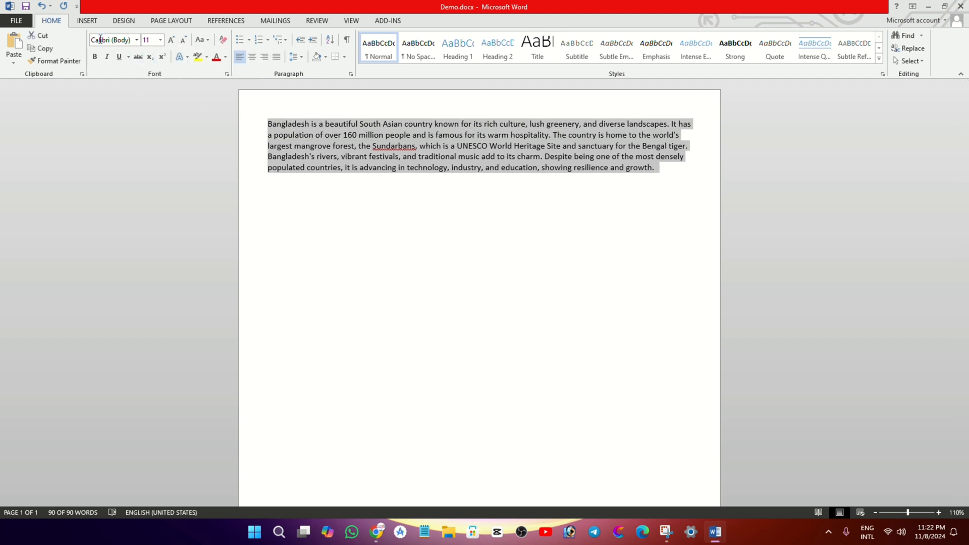
pyautogui.click(44, 36)
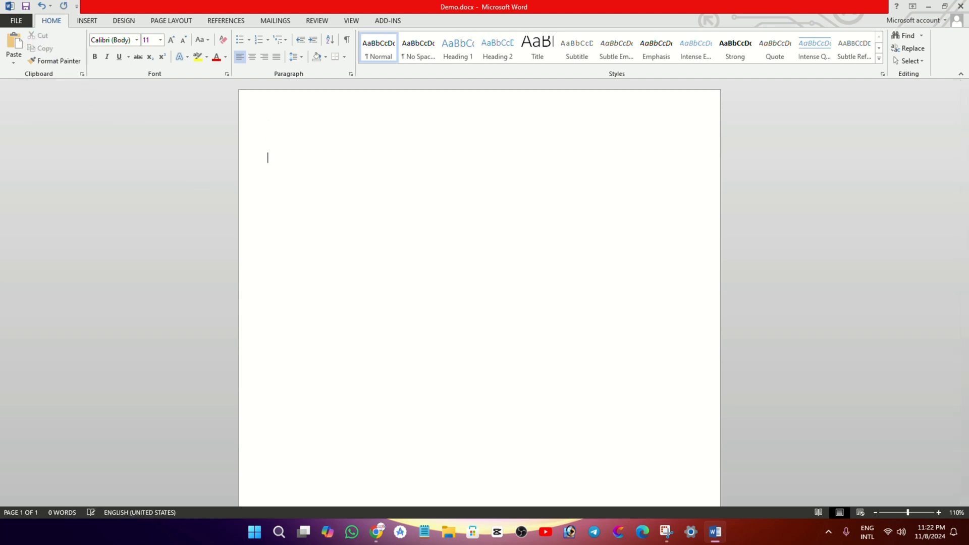
pyautogui.hotkey('ctrl', 'v')
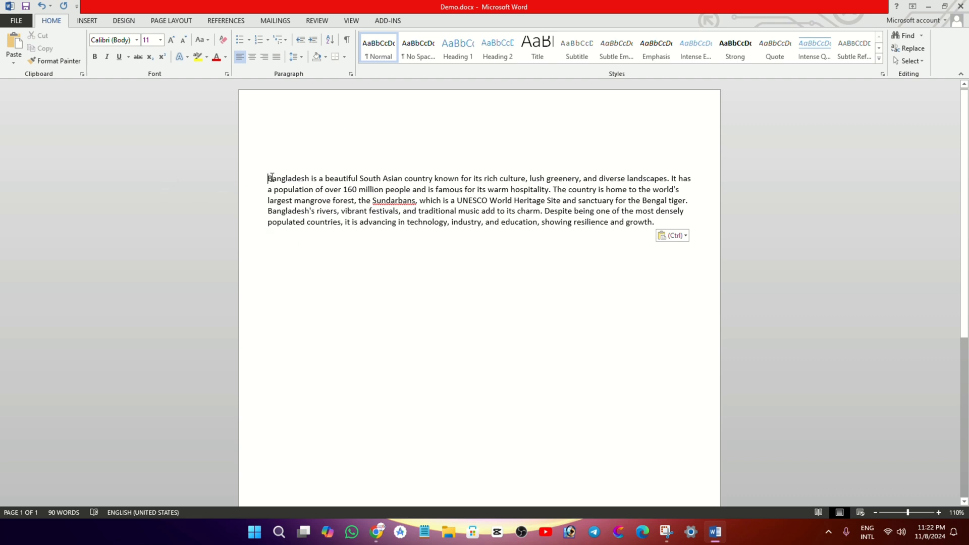
# Copy the paragraph and paste it below the original with source formatting kept, and once more at the document's beginning
pyautogui.hotkey('ctrl', 'a')
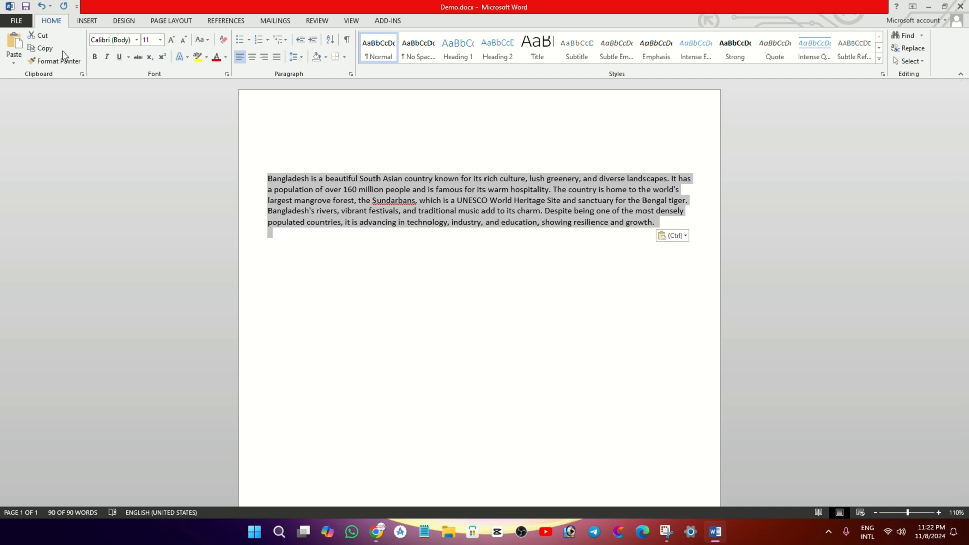
pyautogui.click(44, 49)
pyautogui.click(331, 272)
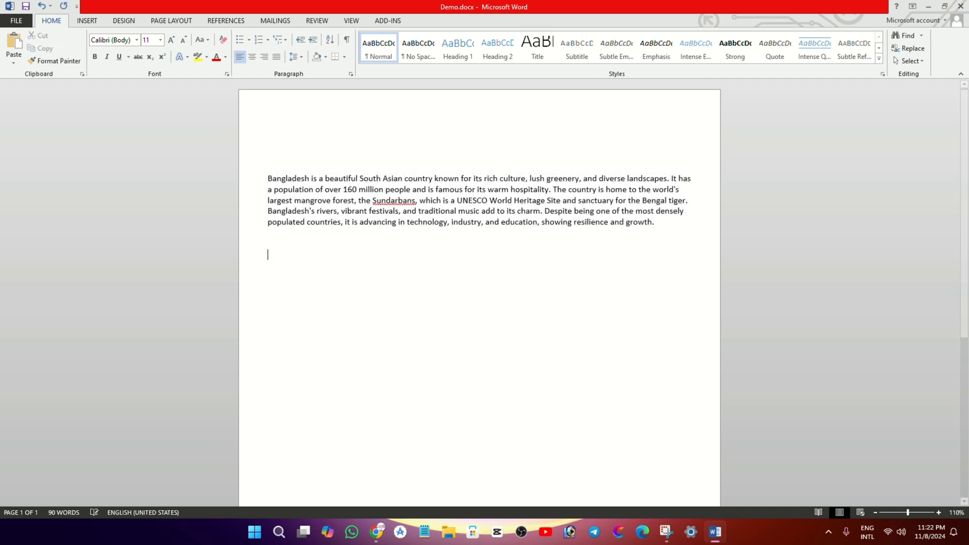
pyautogui.click(16, 55)
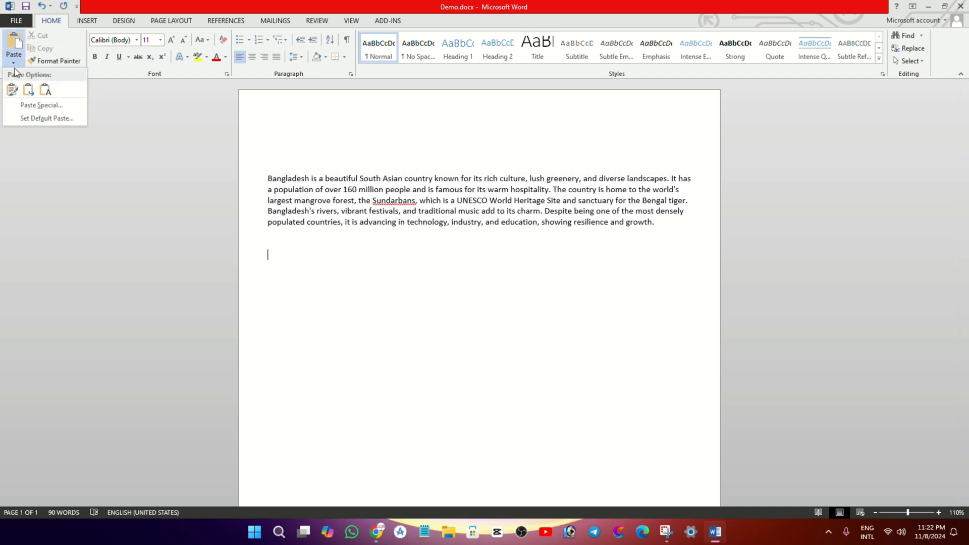
pyautogui.click(13, 89)
pyautogui.hotkey('ctrl', 'Home')
pyautogui.hotkey('ctrl', 'v')
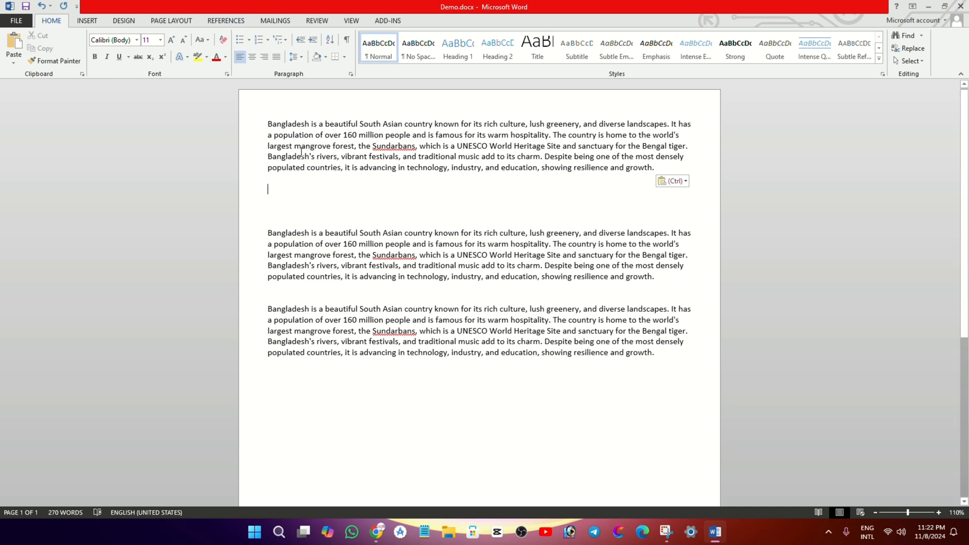
# Format the first Bangladesh paragraph in Times New Roman at font size 14
pyautogui.moveTo(272, 119); pyautogui.dragTo(648, 182)
pyautogui.keyDown('ctrl'); pyautogui.scroll(4, 612, 192); pyautogui.keyUp('ctrl')
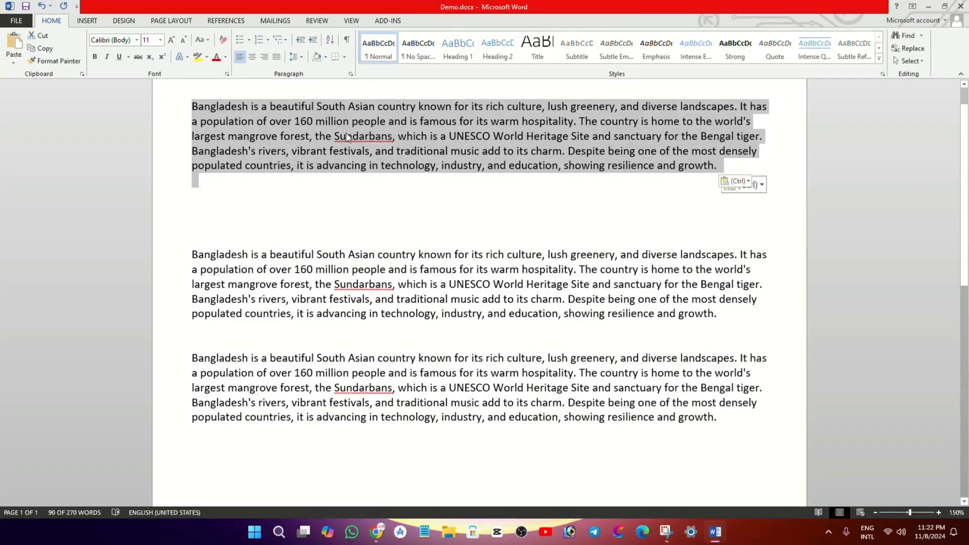
pyautogui.click(136, 41)
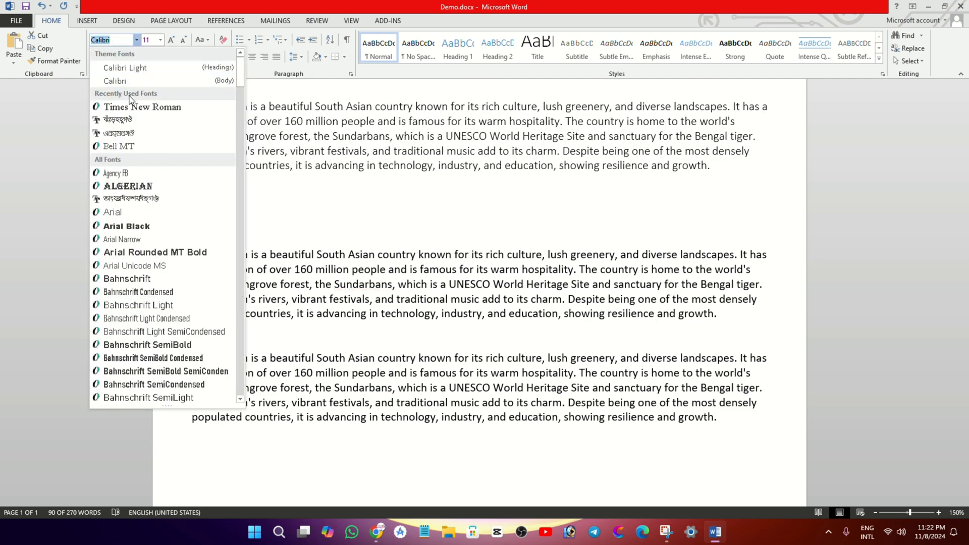
pyautogui.click(130, 108)
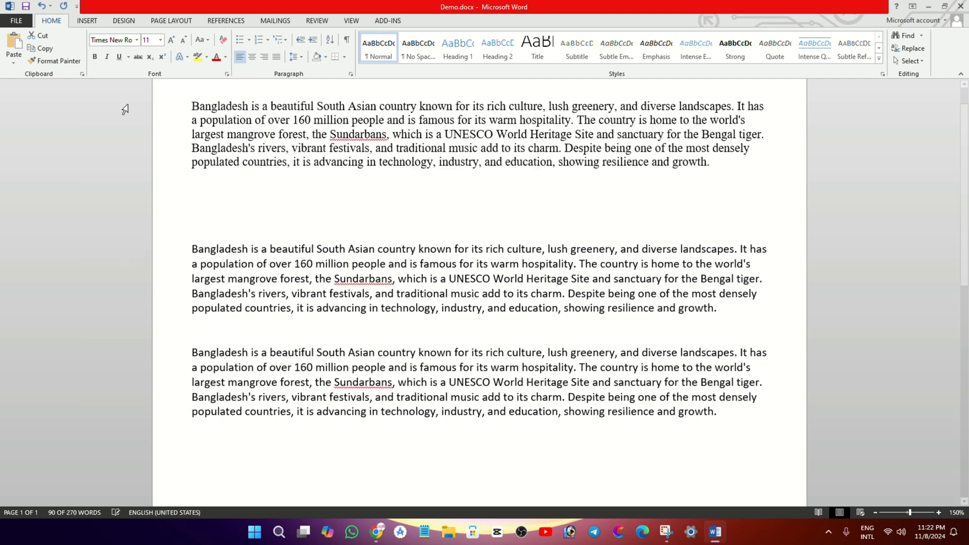
pyautogui.click(160, 40)
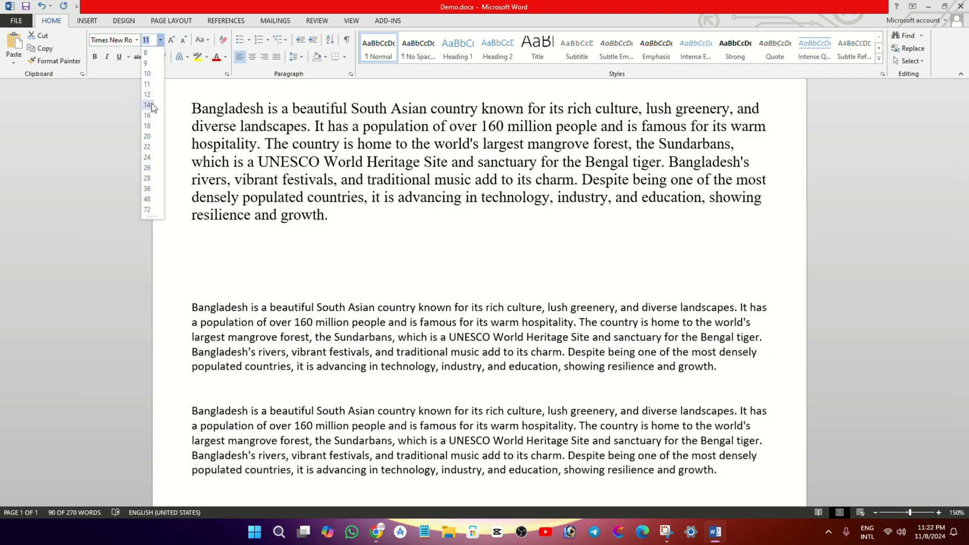
pyautogui.click(172, 40)
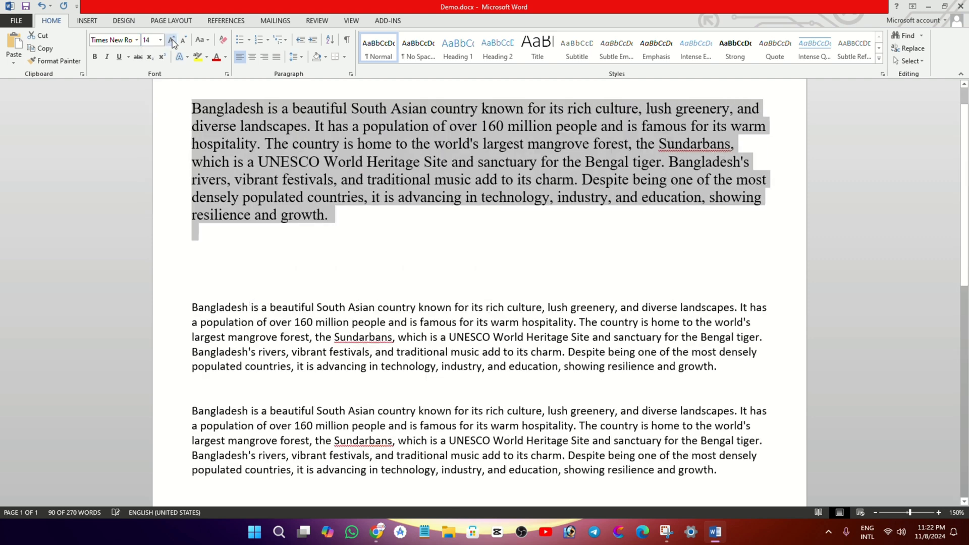
# Reduce the first Bangladesh paragraph's font size to 11 and make it bold, italic, underlined and struck through
pyautogui.click(185, 41)
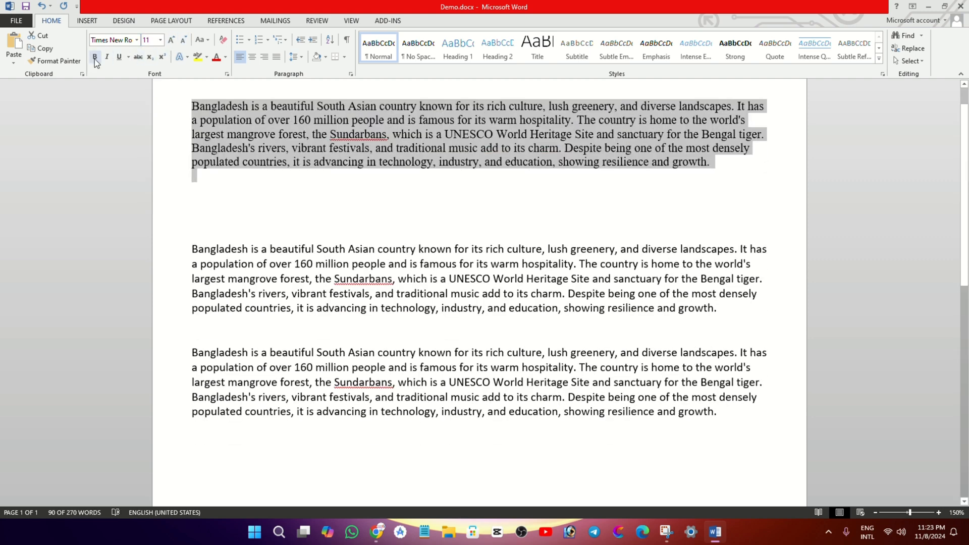
pyautogui.click(95, 58)
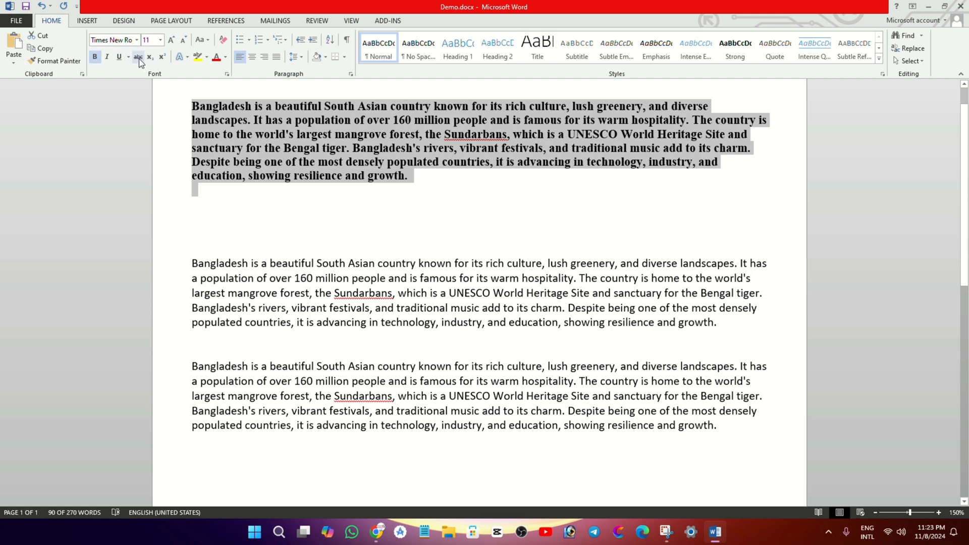
pyautogui.click(107, 57)
pyautogui.click(119, 58)
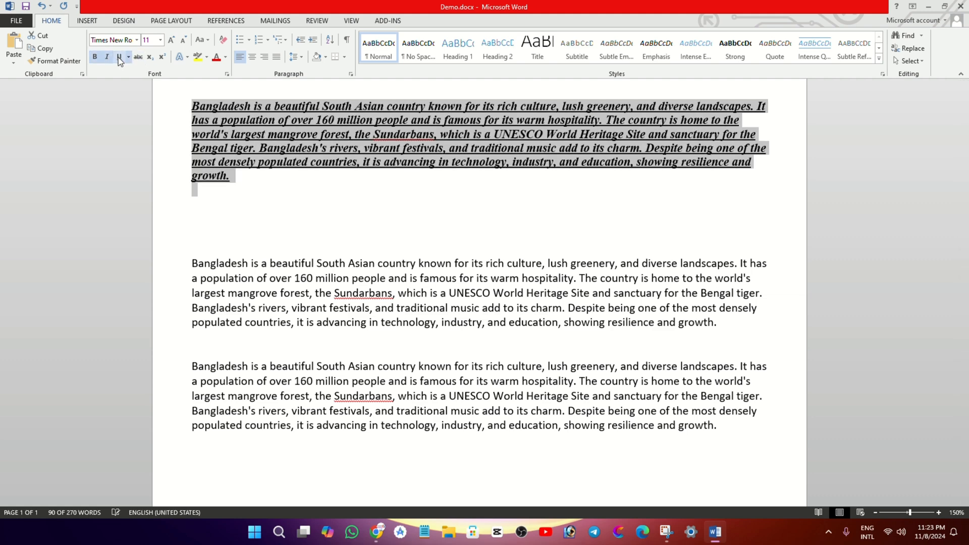
pyautogui.click(144, 56)
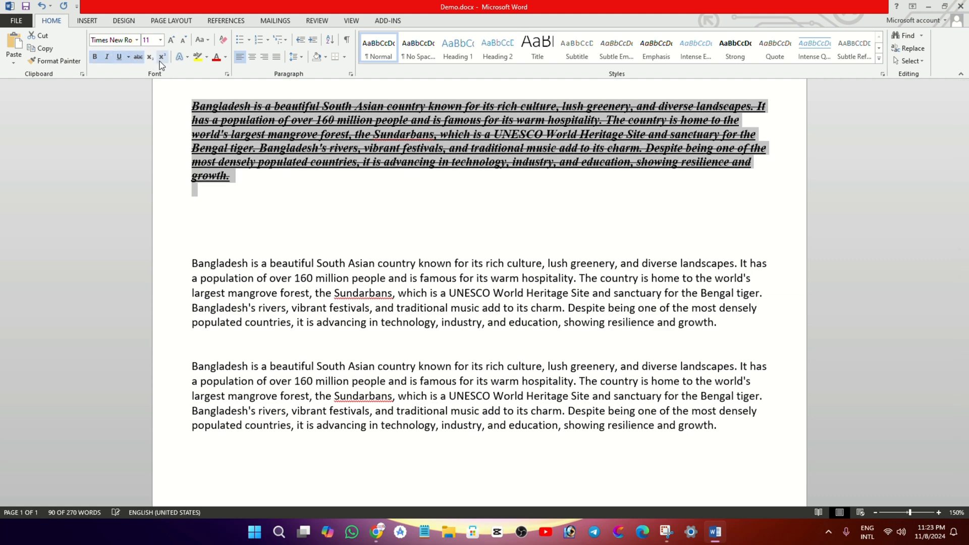
# Add a line reading "a aa" directly below the first paragraph, with strikethrough on only the first and last letters
pyautogui.click(265, 196)
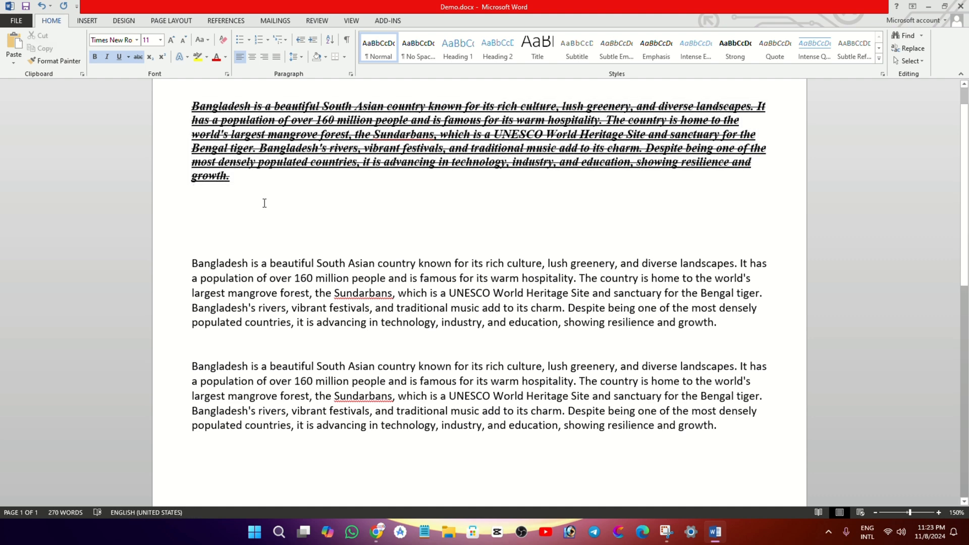
pyautogui.press('BackSpace')
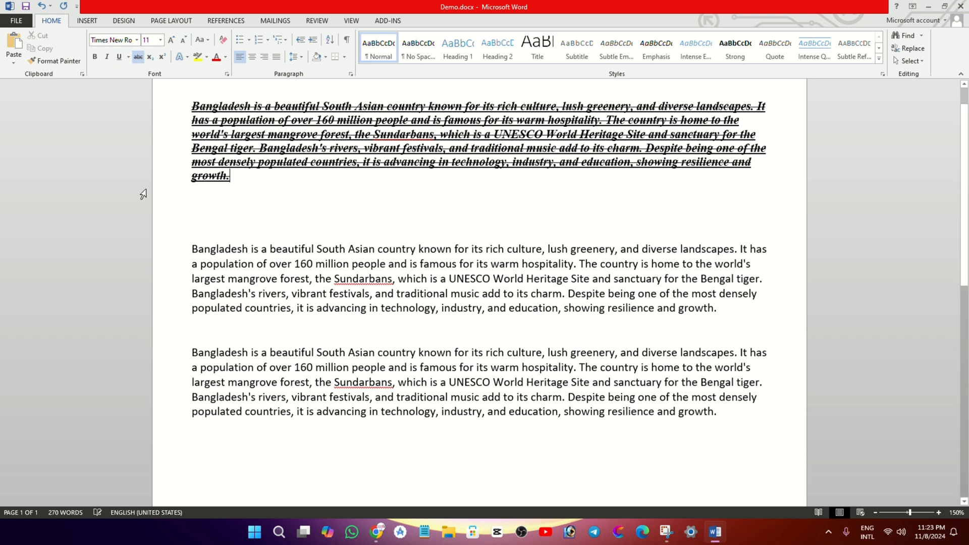
pyautogui.press('Return')
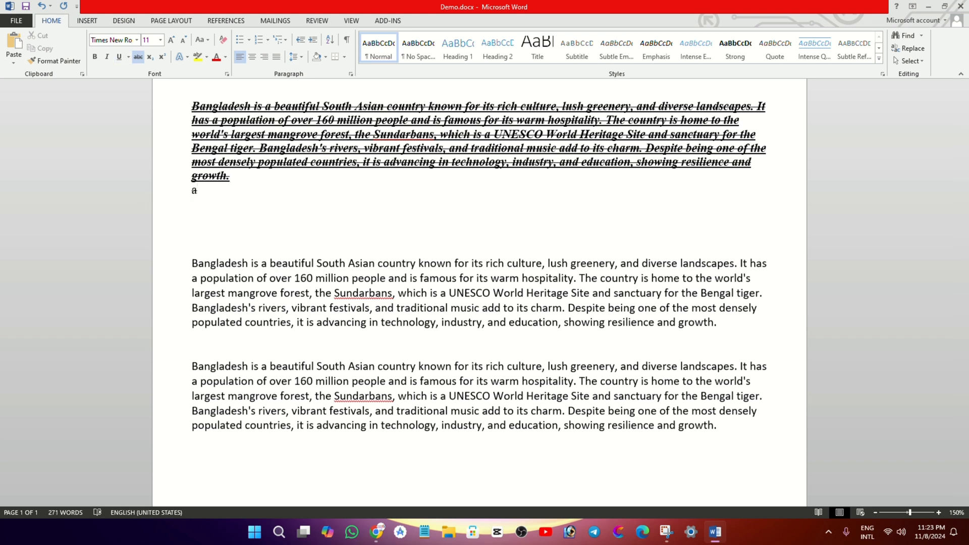
pyautogui.write('a a')
pyautogui.click(138, 56)
pyautogui.write('a')
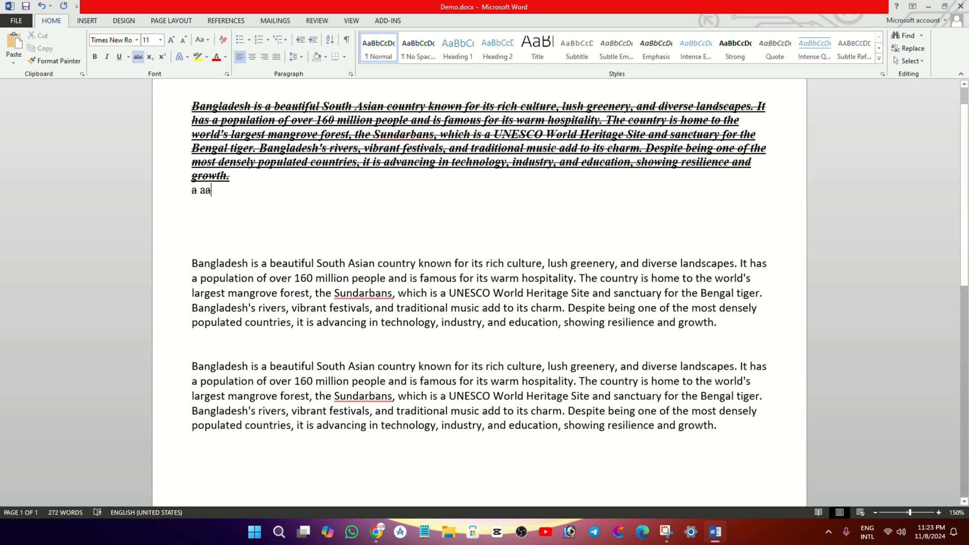
# Add "a2" two lines further down and make its 2 superscript after trying subscript
pyautogui.press('Return')
pyautogui.press('Return')
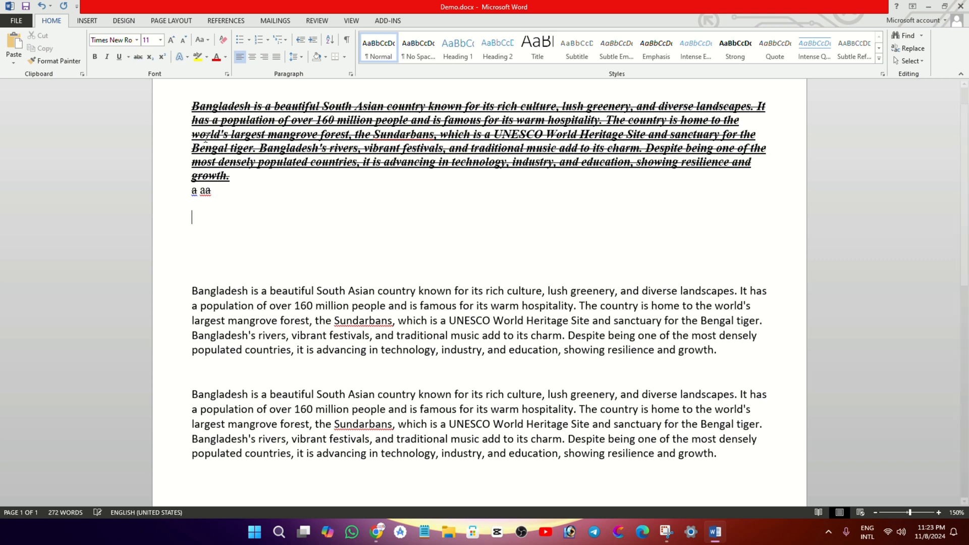
pyautogui.write('a2')
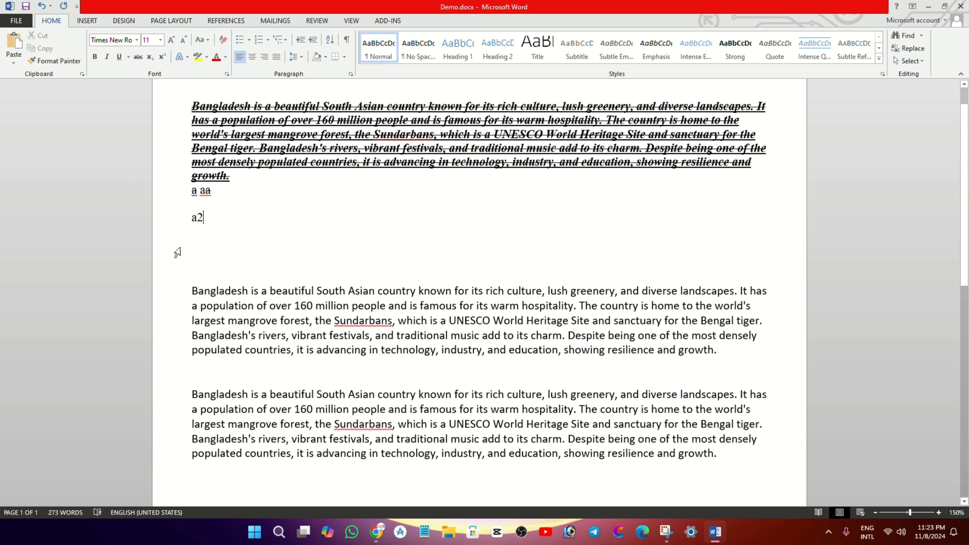
pyautogui.click(193, 228)
pyautogui.click(150, 58)
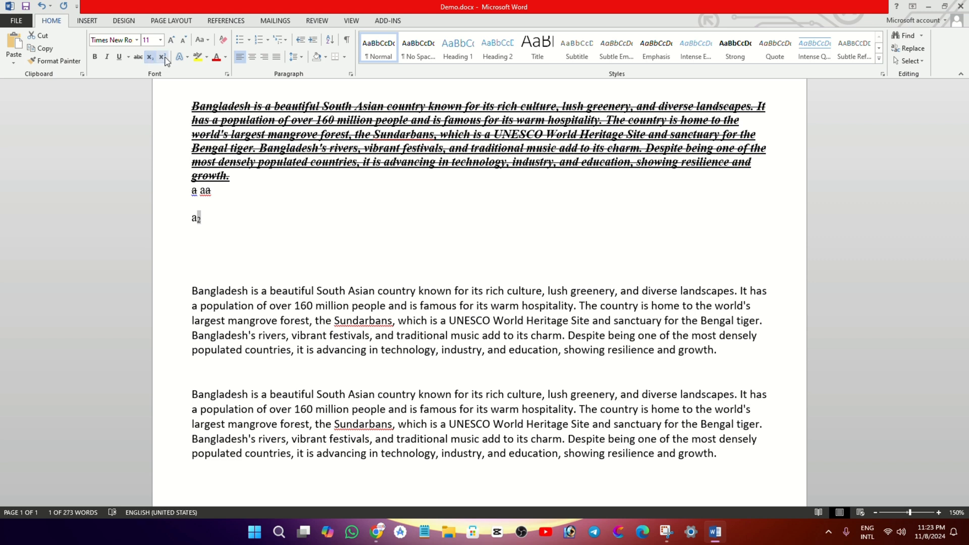
pyautogui.click(162, 57)
pyautogui.click(276, 209)
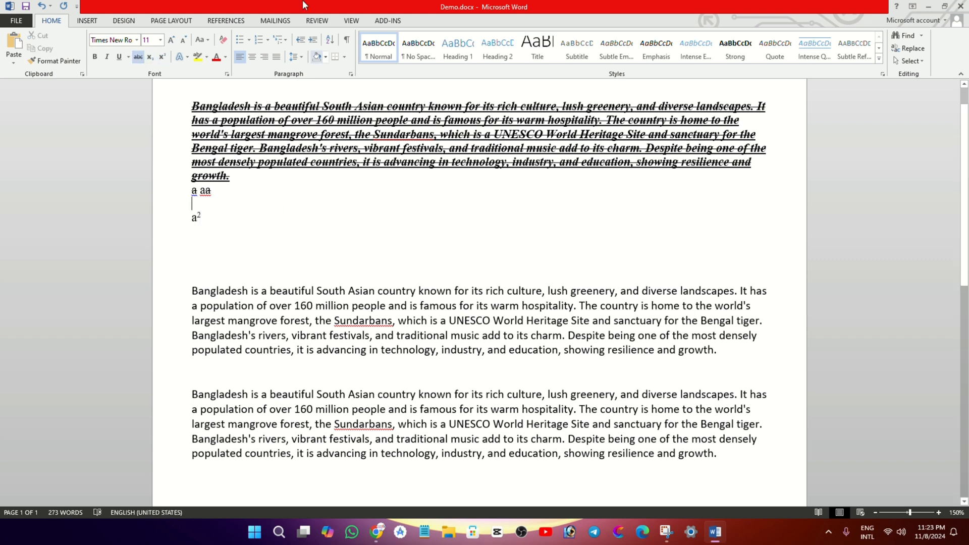
pyautogui.moveTo(210, 239); pyautogui.dragTo(169, 136)
# Highlight the whole second Bangladesh paragraph in yellow
pyautogui.click(328, 292)
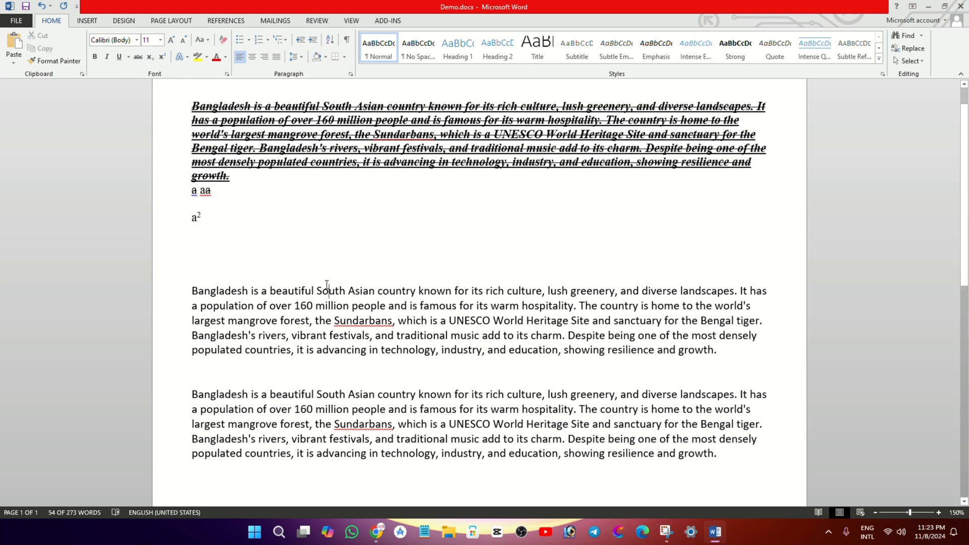
pyautogui.moveTo(190, 291); pyautogui.dragTo(722, 350)
pyautogui.click(187, 58)
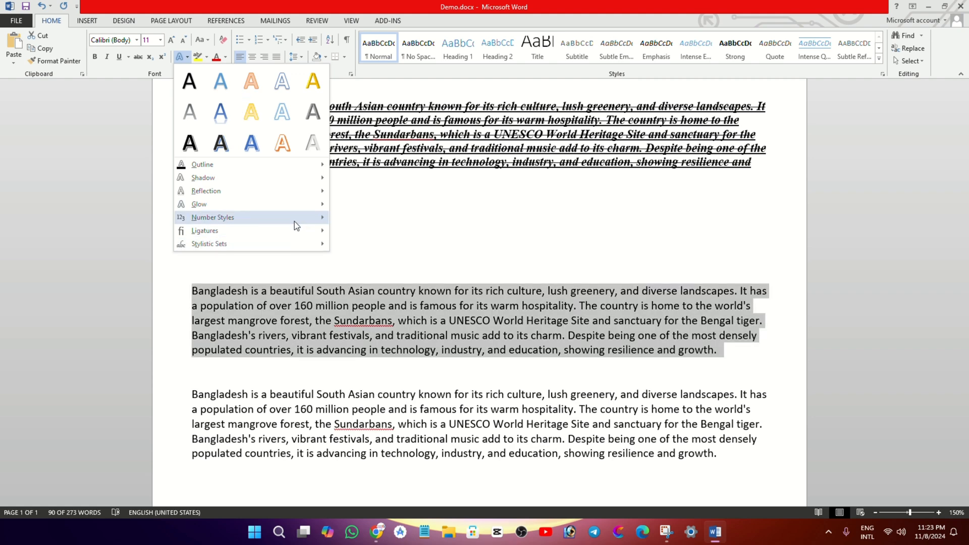
pyautogui.click(206, 57)
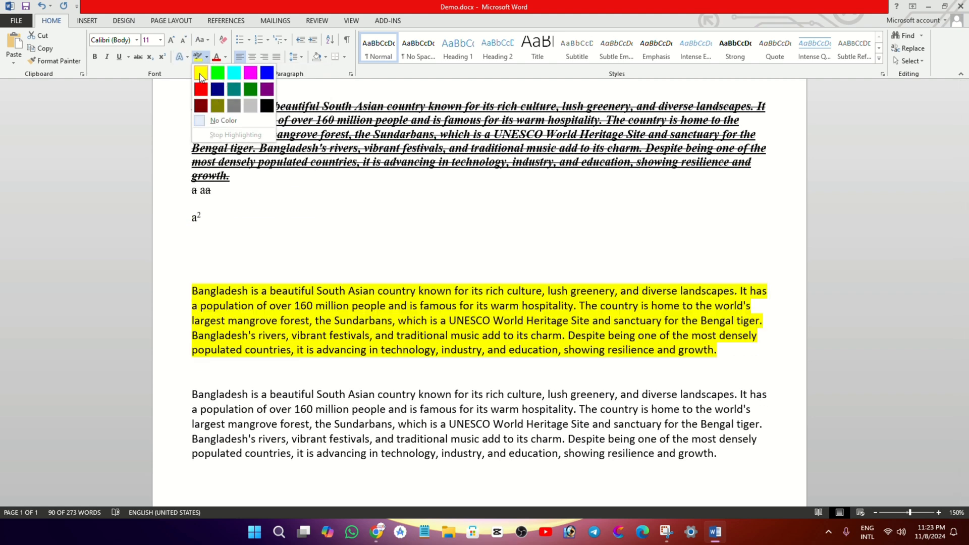
pyautogui.click(200, 76)
pyautogui.press('Right')
# Set the font colour of the third Bangladesh paragraph's first two lines to standard dark blue
pyautogui.scroll(-3, 216, 327)
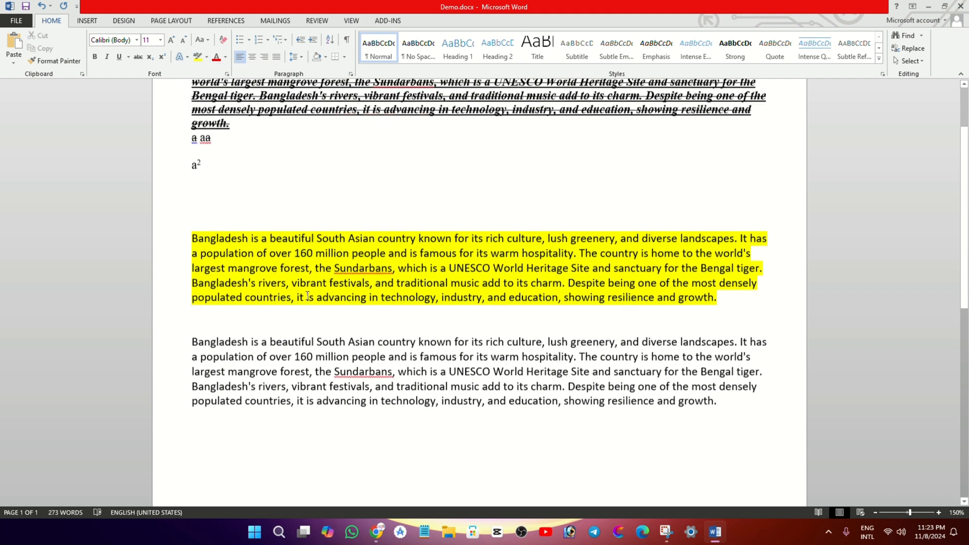
pyautogui.moveTo(181, 308); pyautogui.dragTo(181, 330)
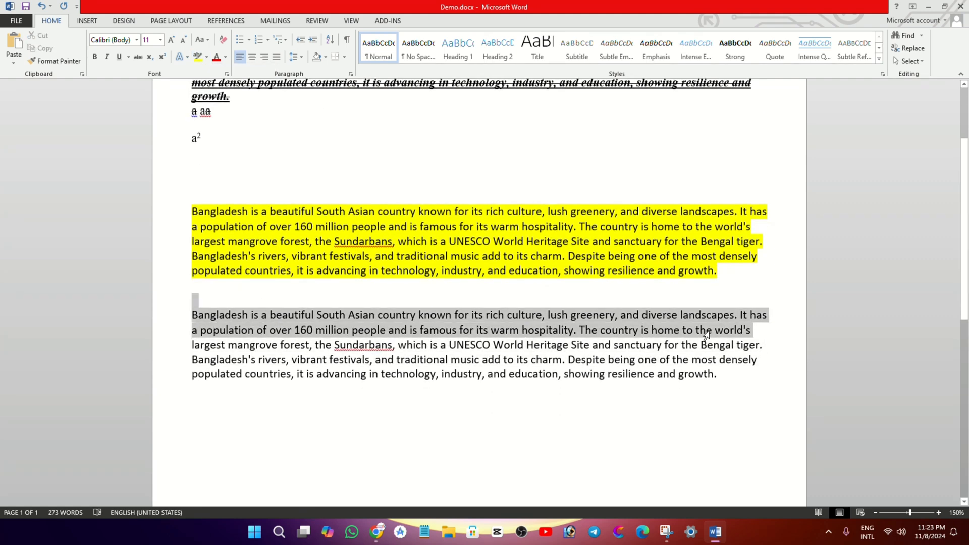
pyautogui.click(226, 57)
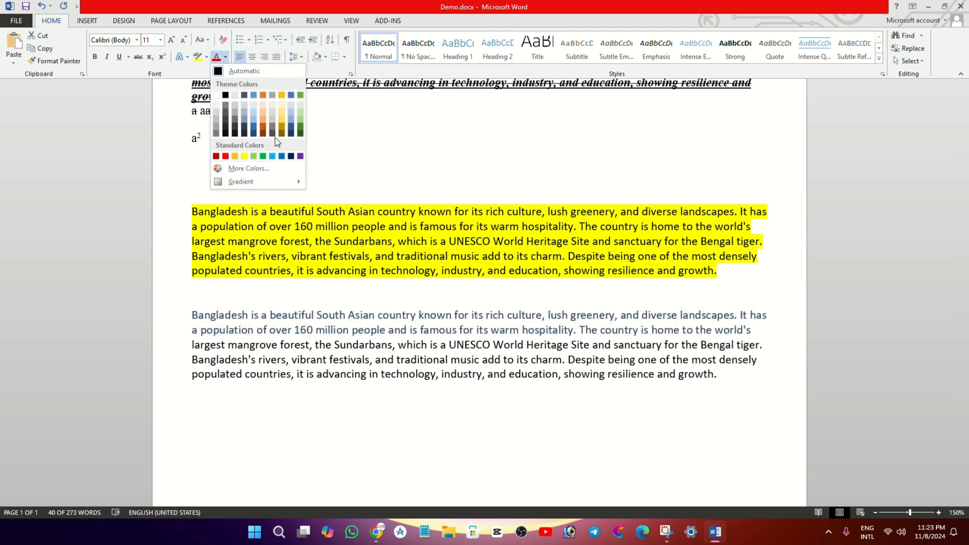
pyautogui.click(291, 156)
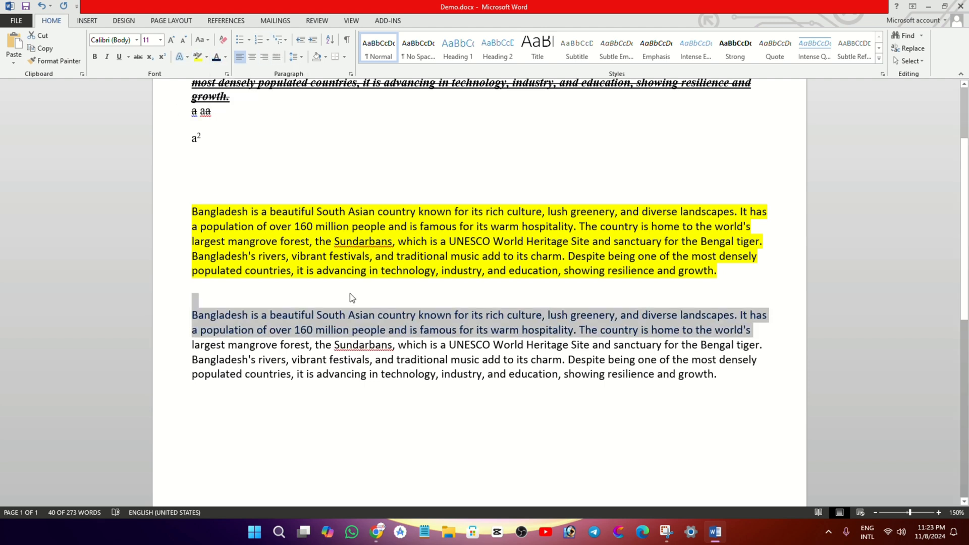
# Format the whole third Bangladesh paragraph as a bulleted item with the check mark bullet
pyautogui.moveTo(253, 300); pyautogui.dragTo(772, 372)
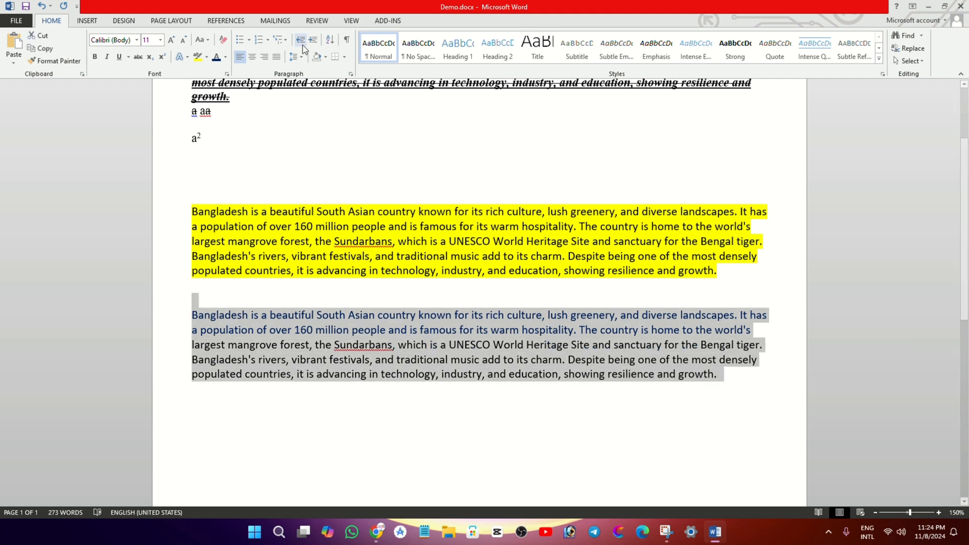
pyautogui.click(249, 41)
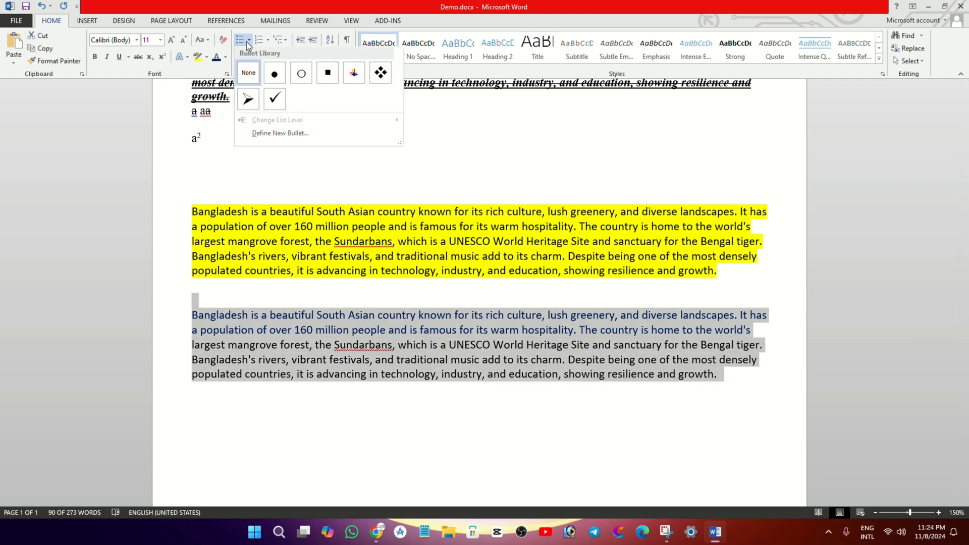
pyautogui.click(276, 105)
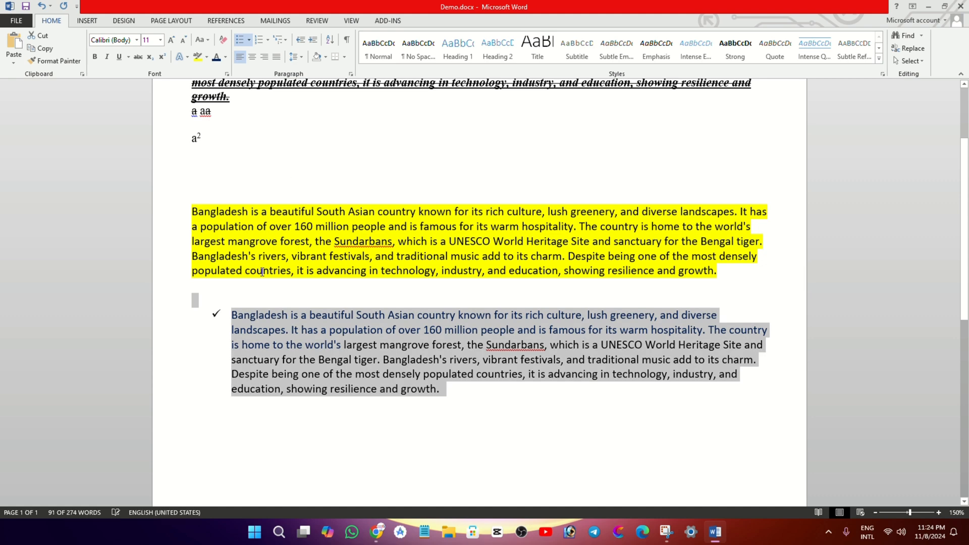
# Apply the check mark bullet to the yellow-highlighted paragraph and the last paragraph together
pyautogui.scroll(2, 289, 241)
pyautogui.scroll(-2, 289, 240)
pyautogui.moveTo(175, 200); pyautogui.dragTo(521, 459)
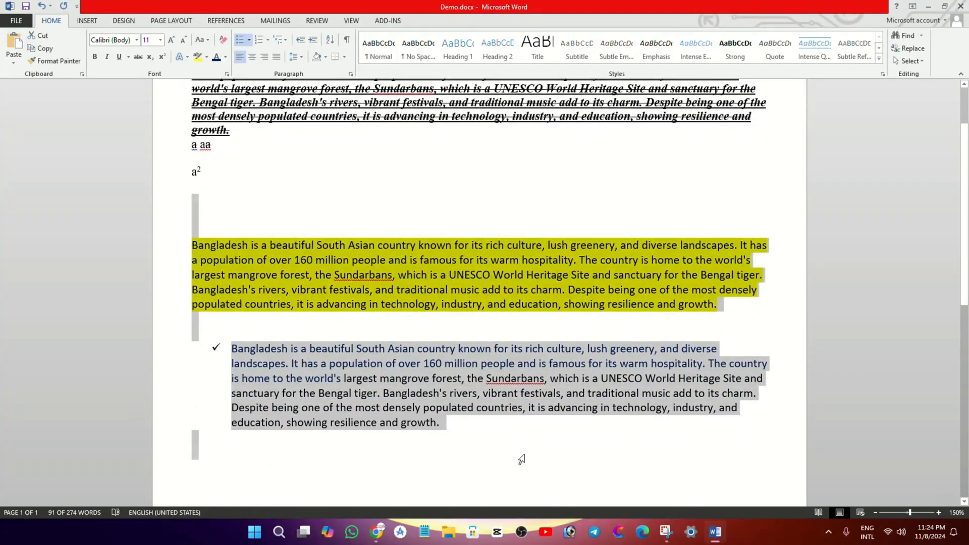
pyautogui.click(241, 40)
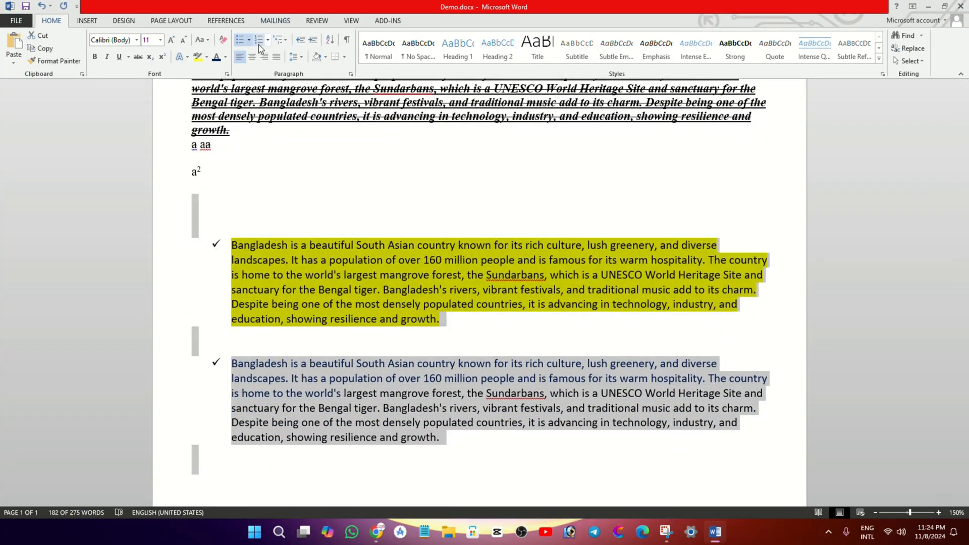
pyautogui.click(249, 40)
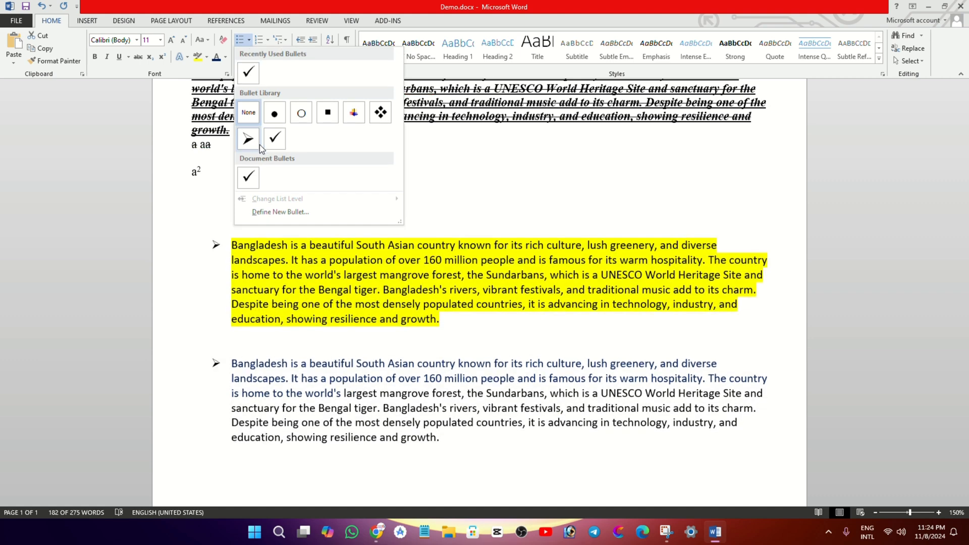
pyautogui.click(271, 41)
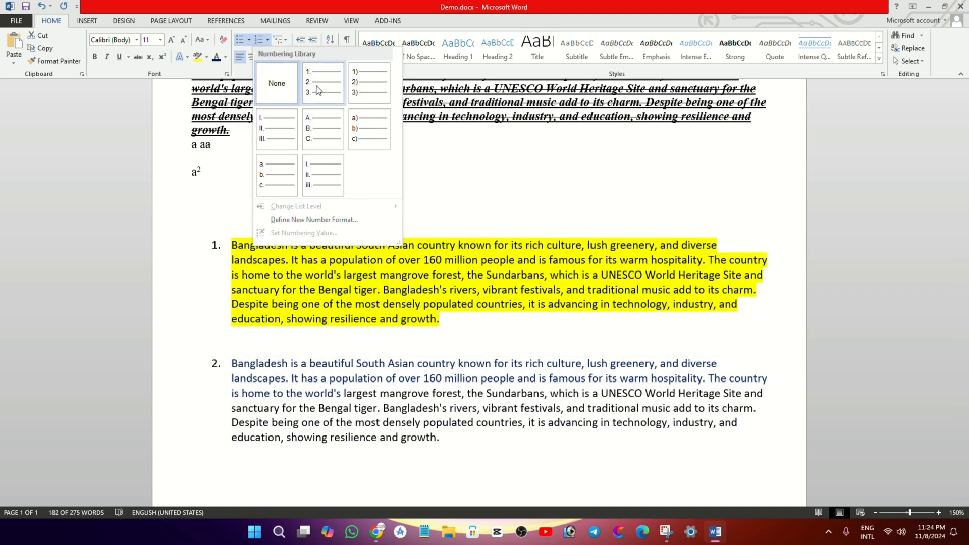
pyautogui.click(452, 206)
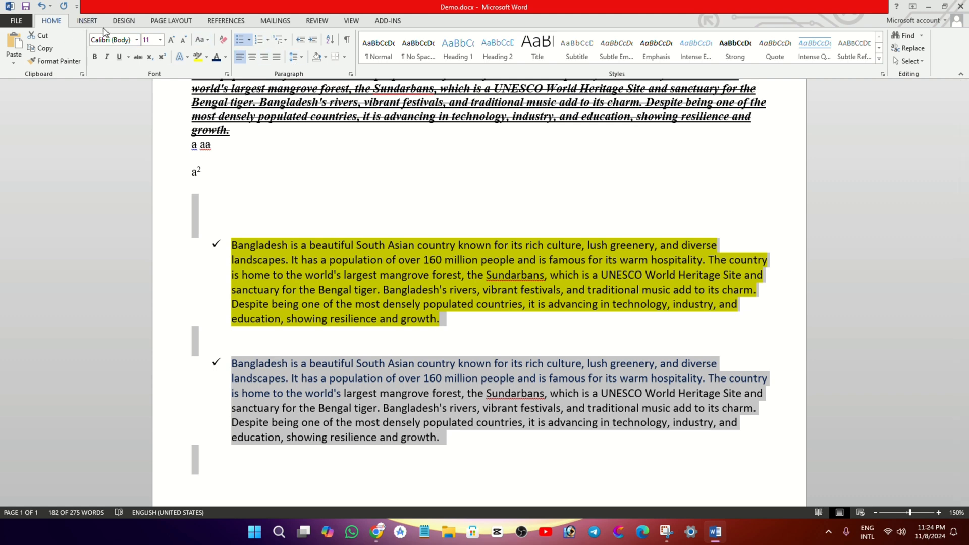
# Insert the built-in Banded cover page into the document
pyautogui.click(89, 21)
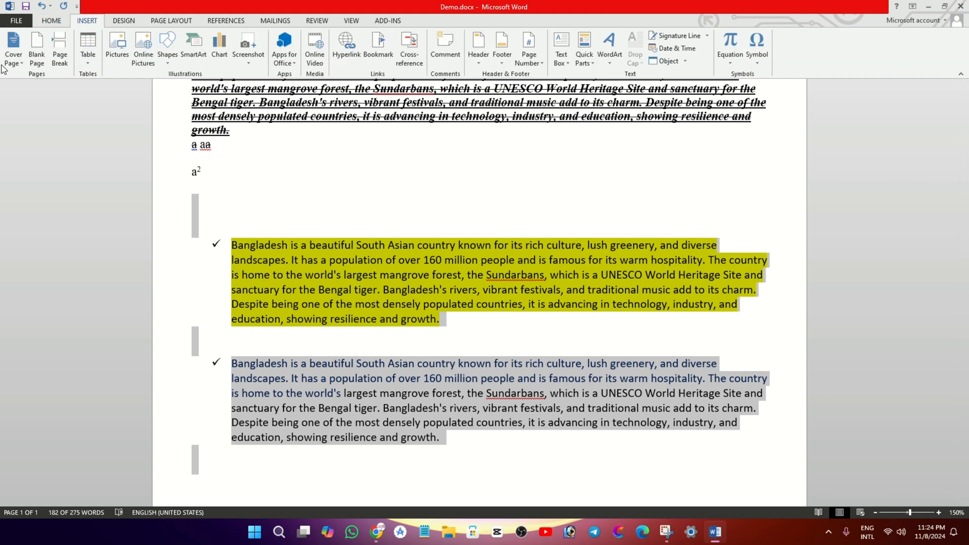
pyautogui.click(14, 48)
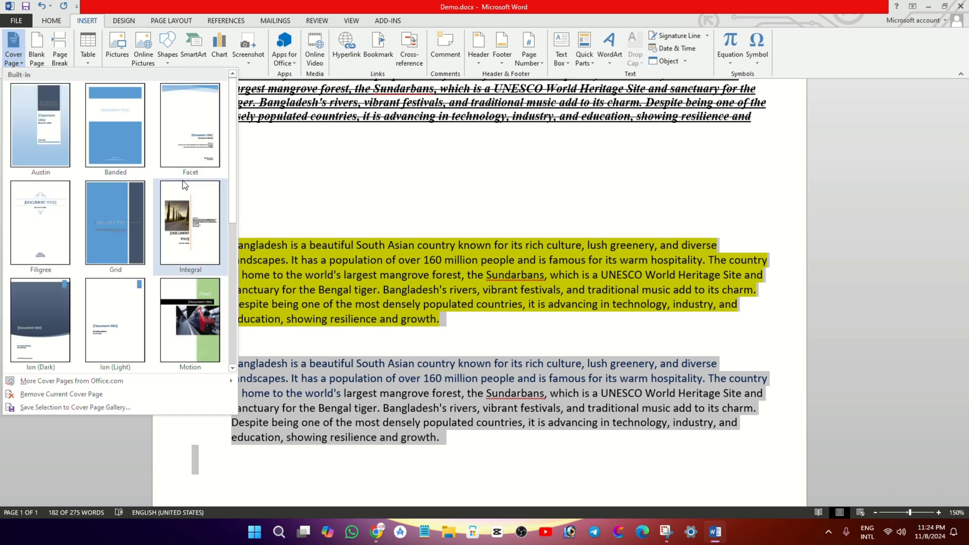
pyautogui.click(116, 160)
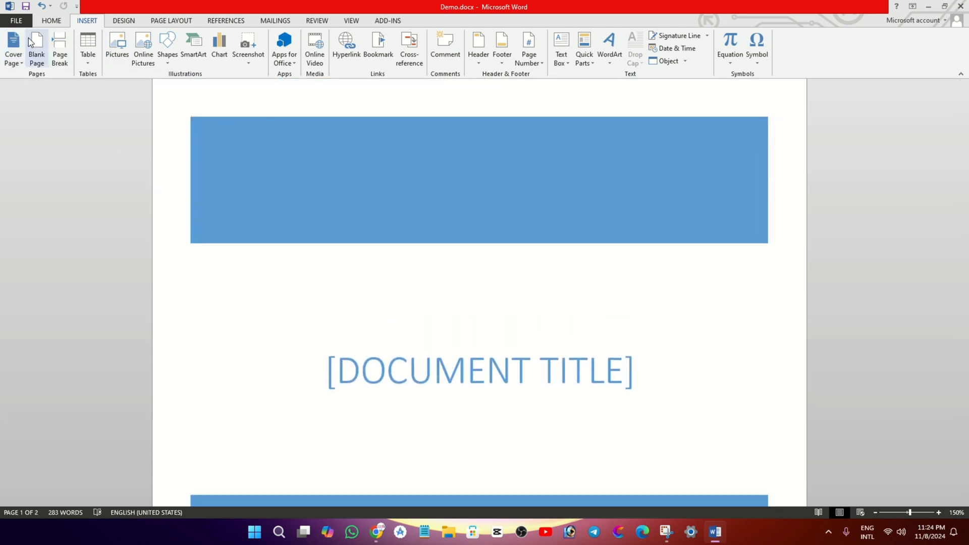
# Insert a table with 8 columns and 2 rows at the beginning of the cover page
pyautogui.click(87, 50)
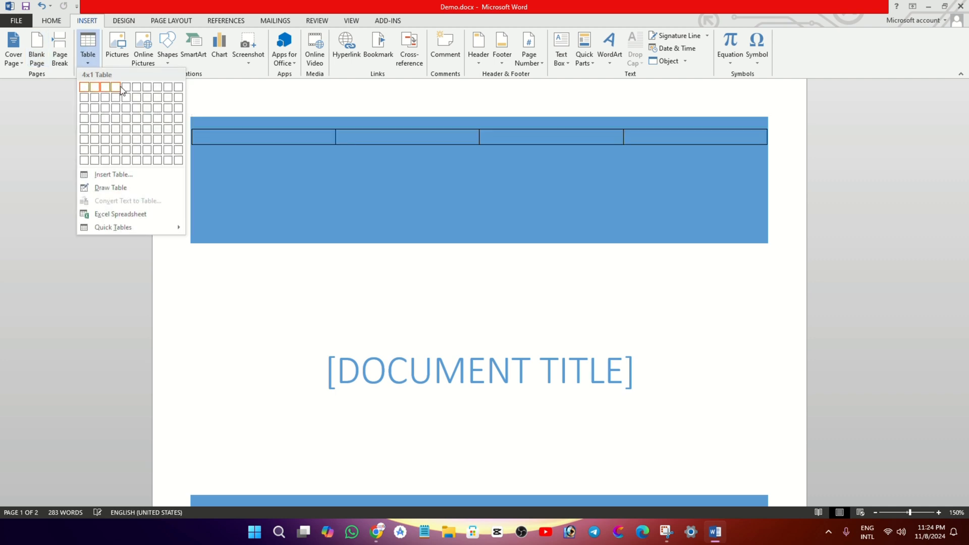
pyautogui.click(116, 175)
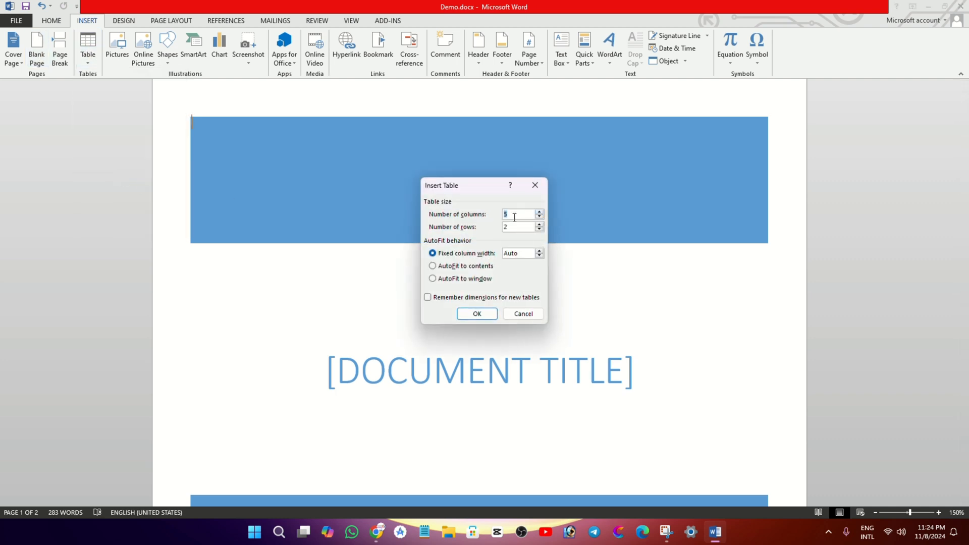
pyautogui.write('8')
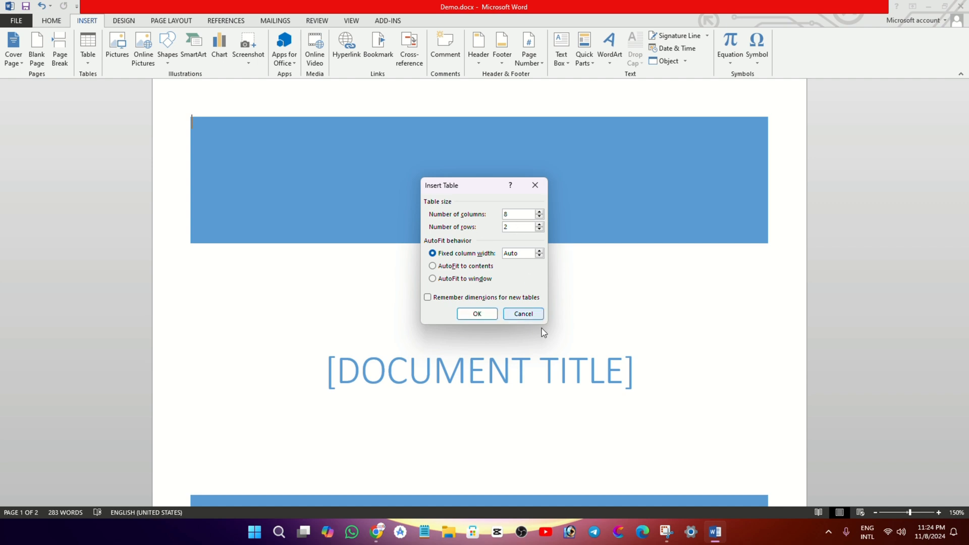
pyautogui.click(477, 313)
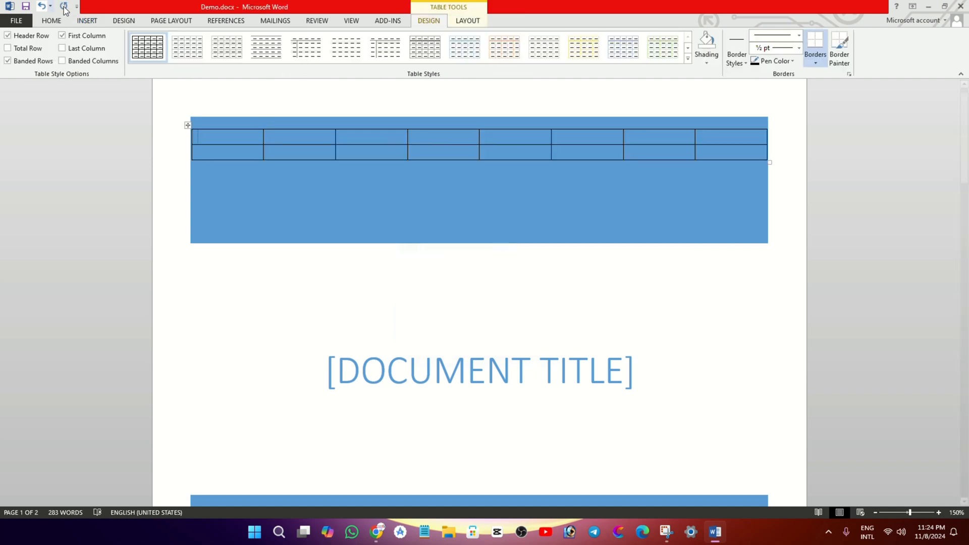